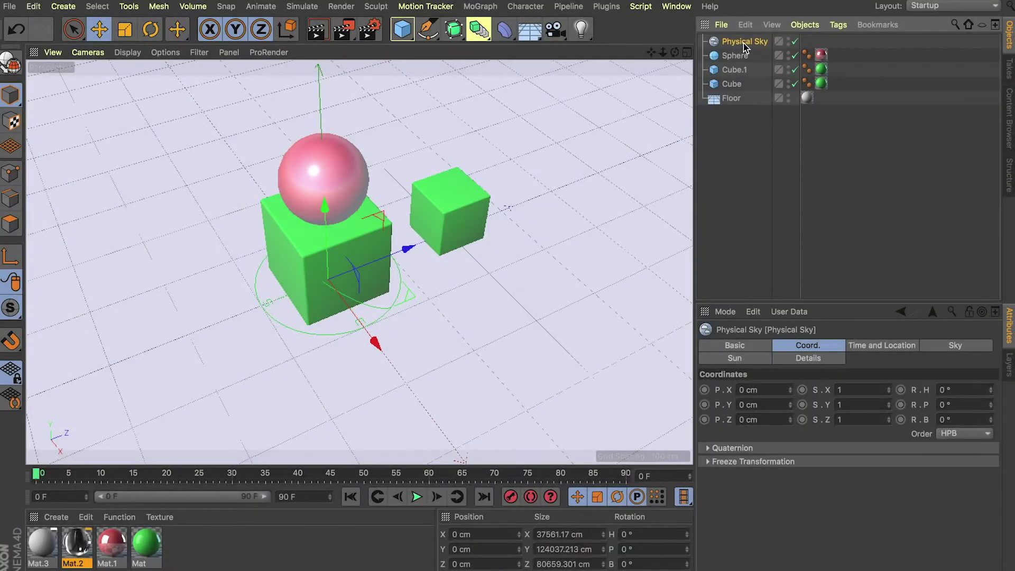
# Disable the Physical Sky's Sun in its Basic properties, leaving only Sky enabled
pyautogui.click(741, 345)
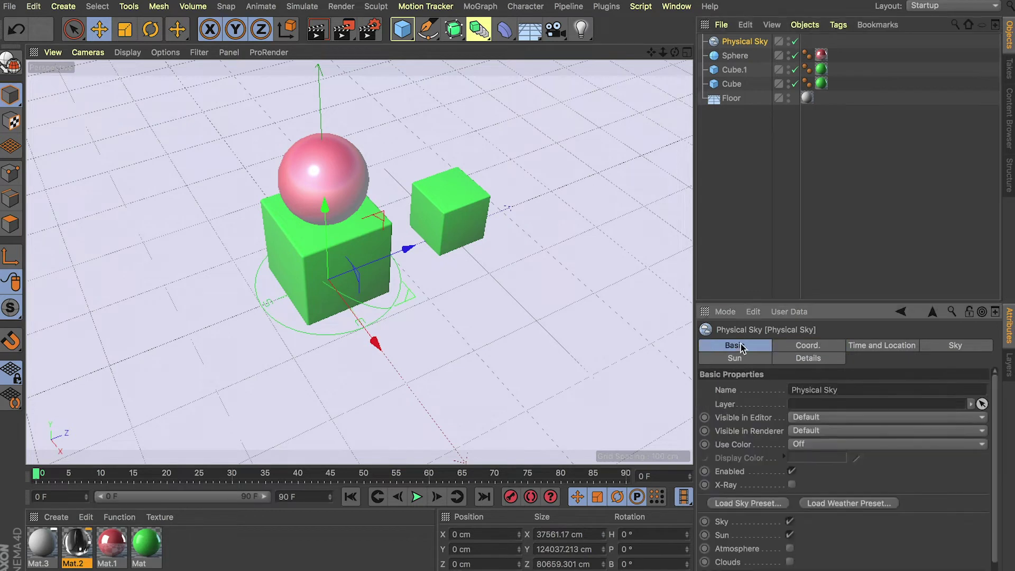
pyautogui.scroll(-2, 819, 438)
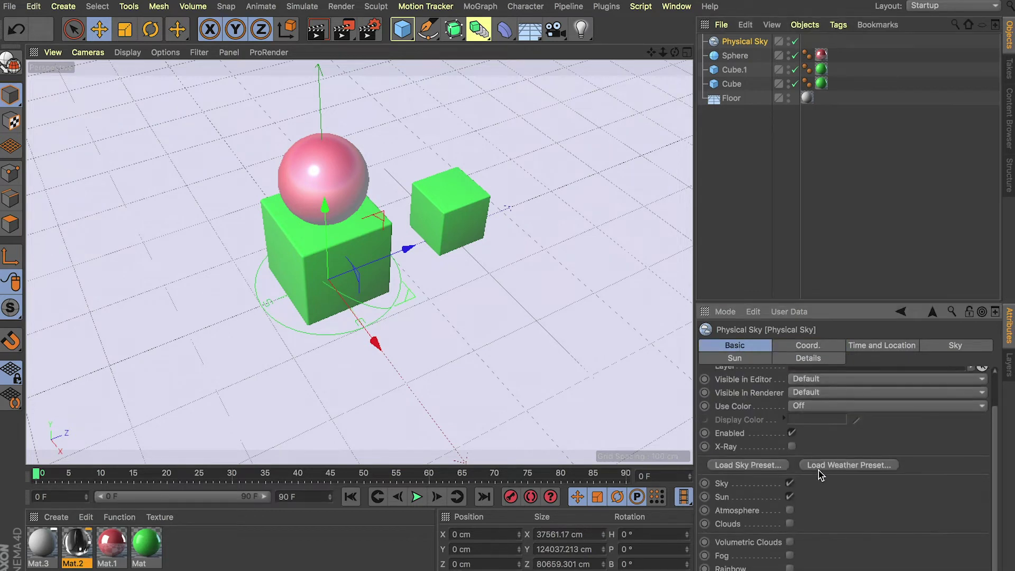
pyautogui.click(789, 497)
pyautogui.click(749, 485)
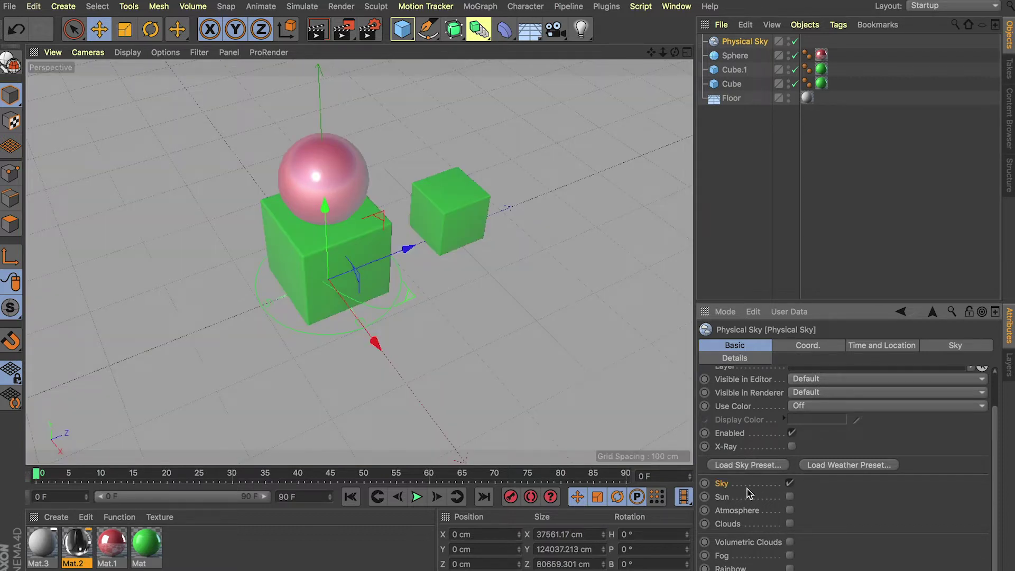
pyautogui.click(882, 346)
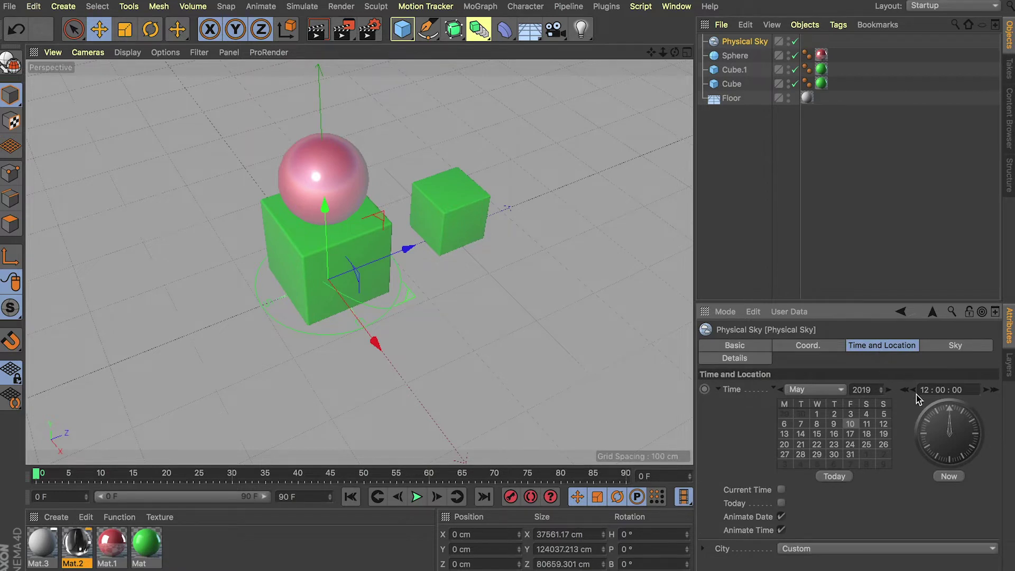
# Set the Physical Sky time to now, then adjust the hour to 19:43:08
pyautogui.click(950, 479)
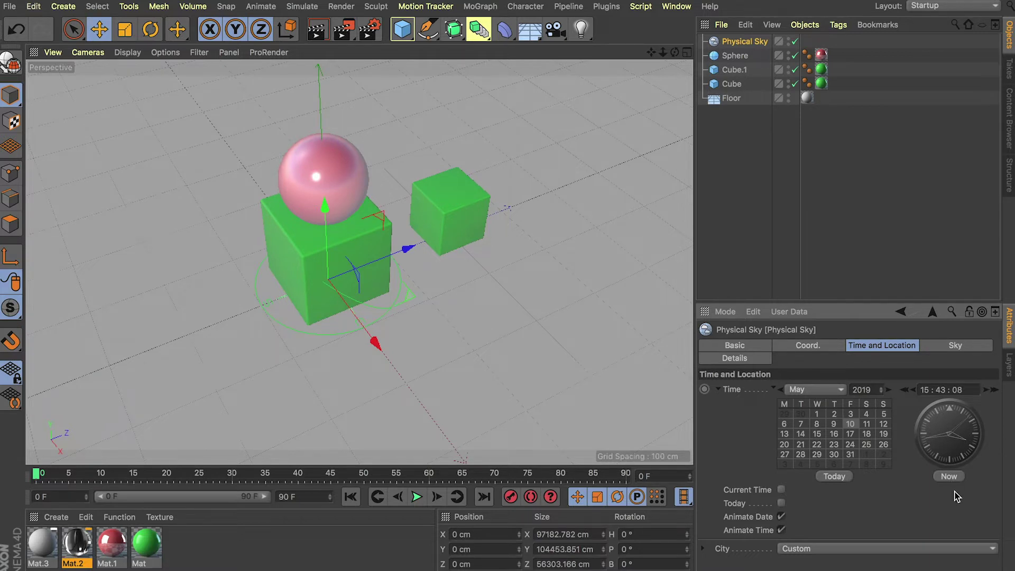
pyautogui.click(994, 390)
pyautogui.click(994, 390)
pyautogui.click(994, 390)
pyautogui.click(995, 390)
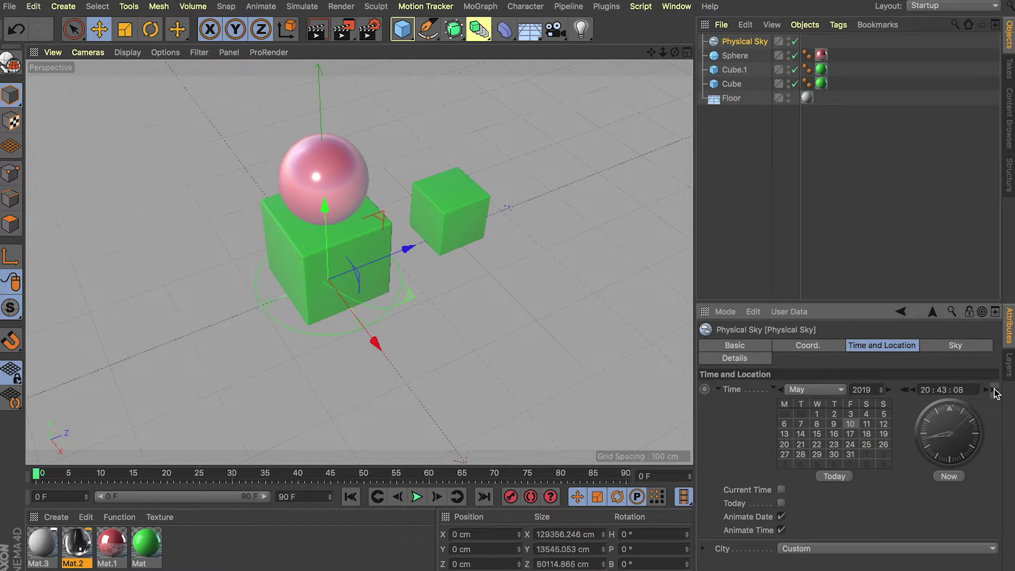
pyautogui.click(995, 390)
pyautogui.click(994, 391)
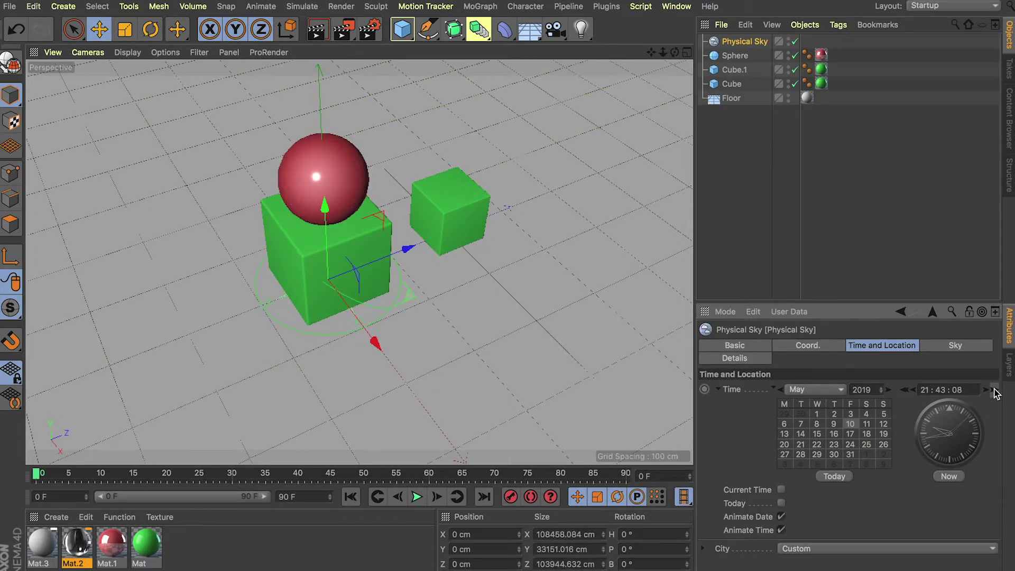
pyautogui.click(904, 389)
pyautogui.click(904, 390)
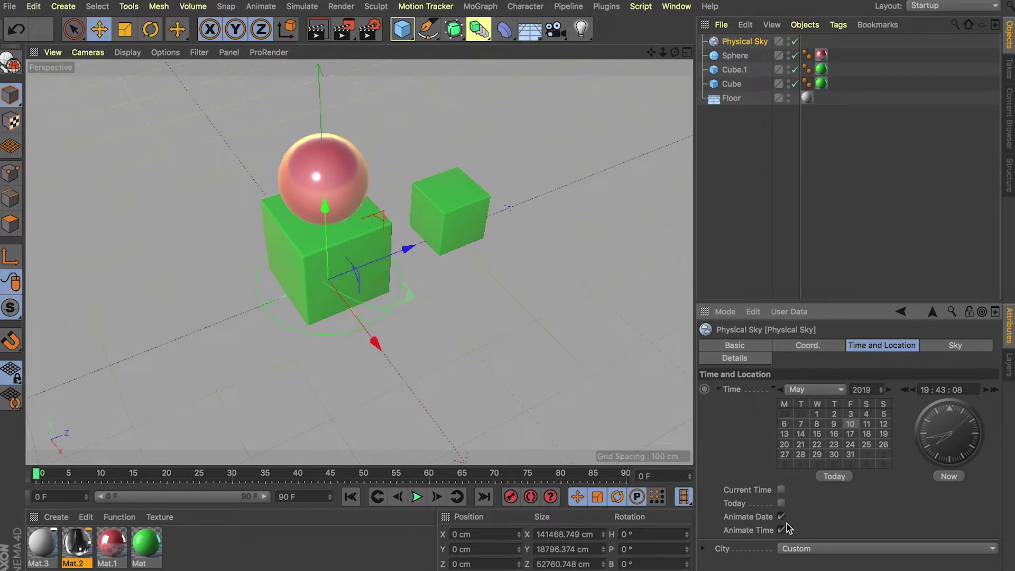
# Open New City from the City list, then cancel it without adding a city
pyautogui.click(788, 548)
pyautogui.moveTo(812, 523)
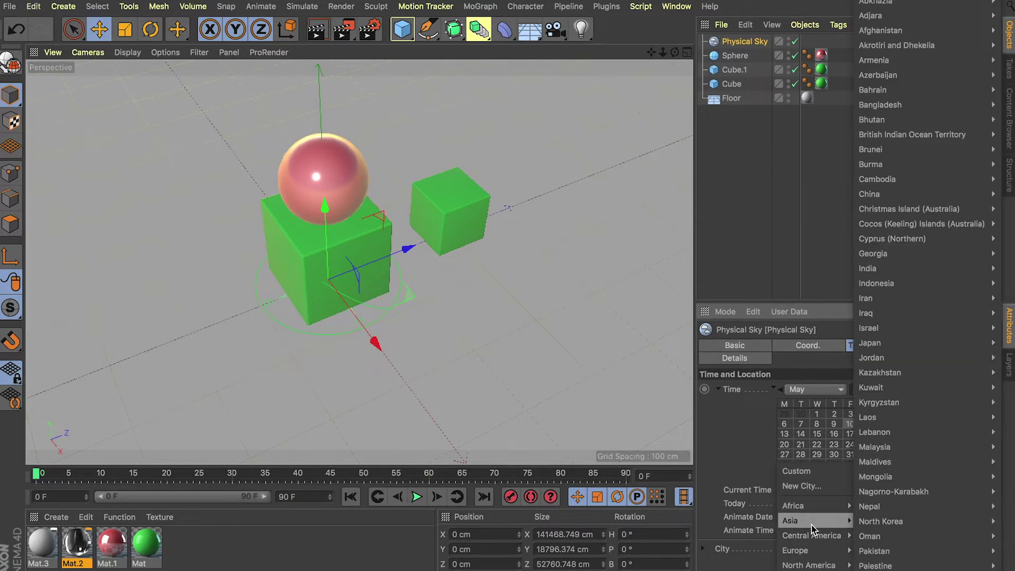
pyautogui.click(819, 484)
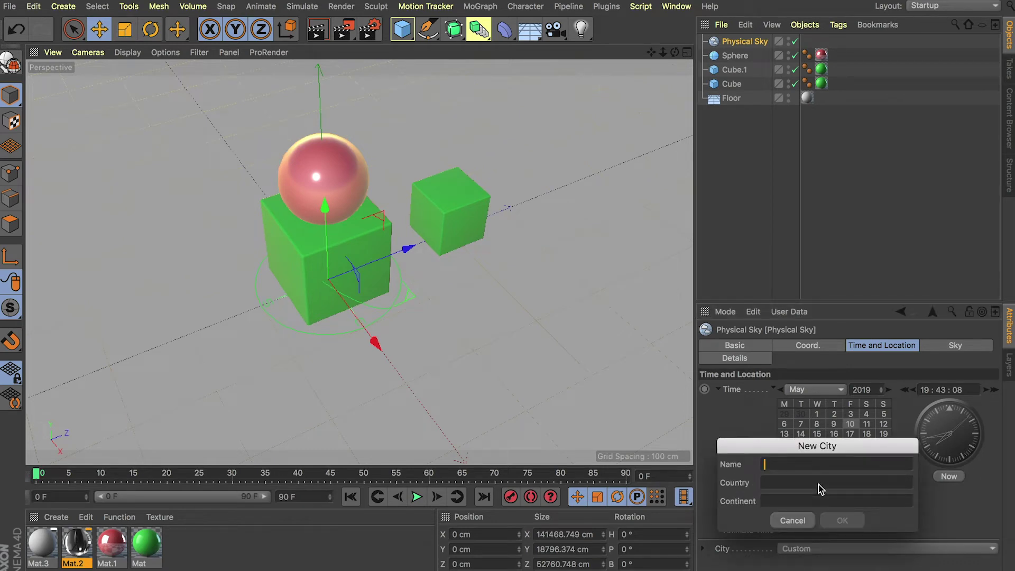
pyautogui.click(793, 522)
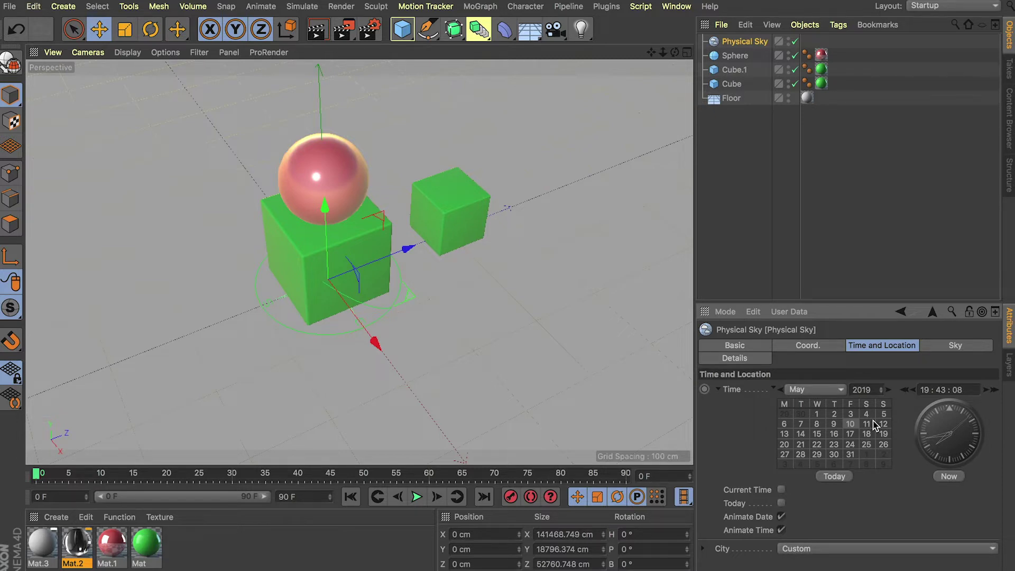
pyautogui.click(970, 347)
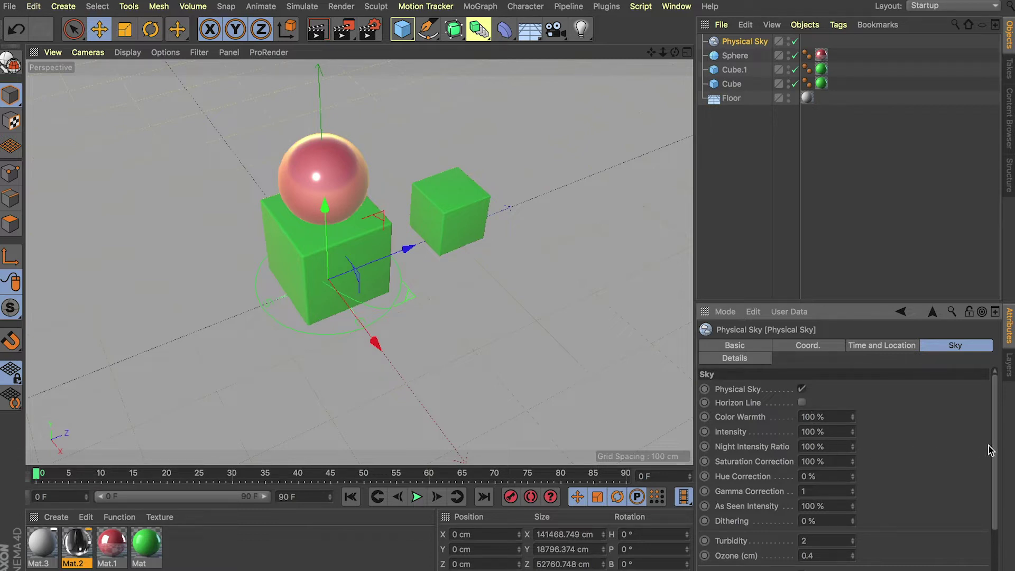
# Set the sky's Turbidity to 10 and Ozone to 1
pyautogui.scroll(-3, 752, 469)
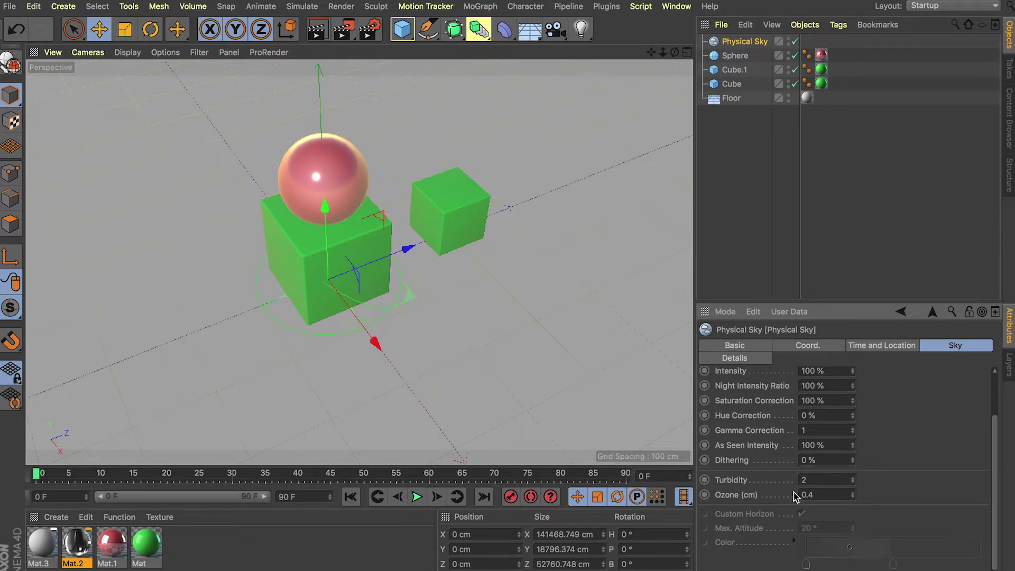
pyautogui.click(820, 480)
pyautogui.write('10')
pyautogui.click(819, 494)
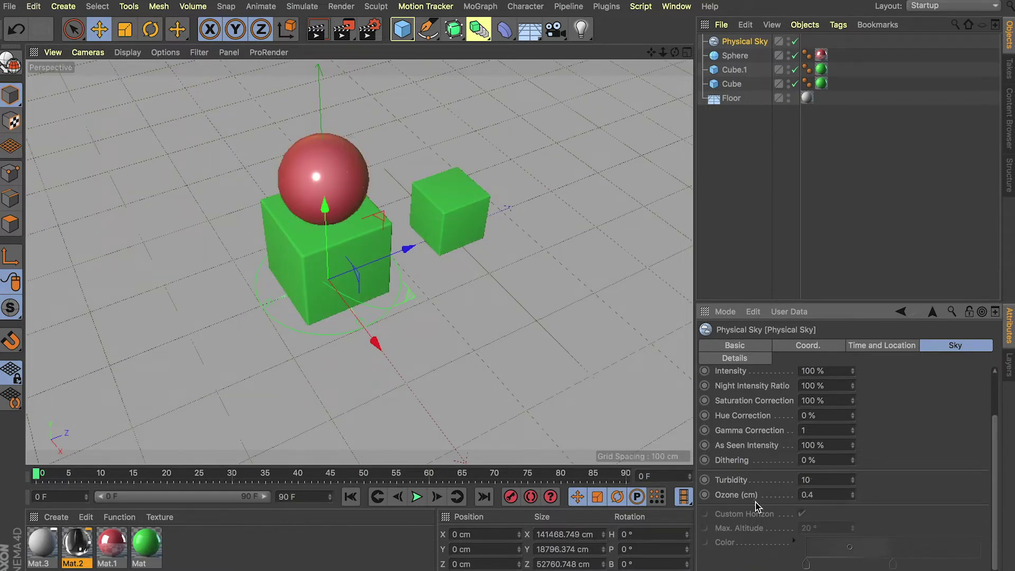
pyautogui.press('BackSpace')
pyautogui.press('BackSpace')
pyautogui.press('BackSpace')
pyautogui.write('1')
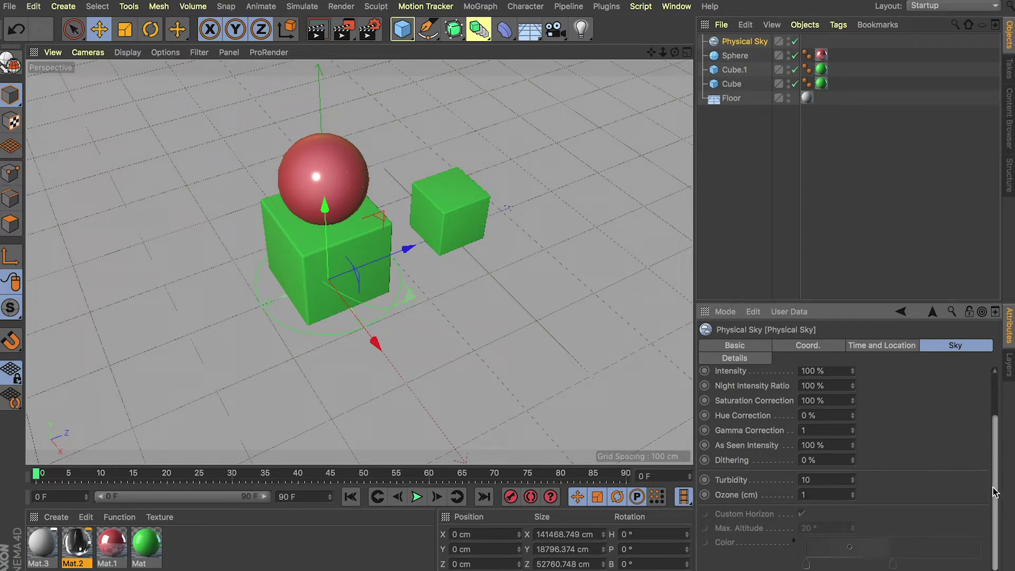
# Set Effects Turbidity to 50%
pyautogui.scroll(-2, 993, 523)
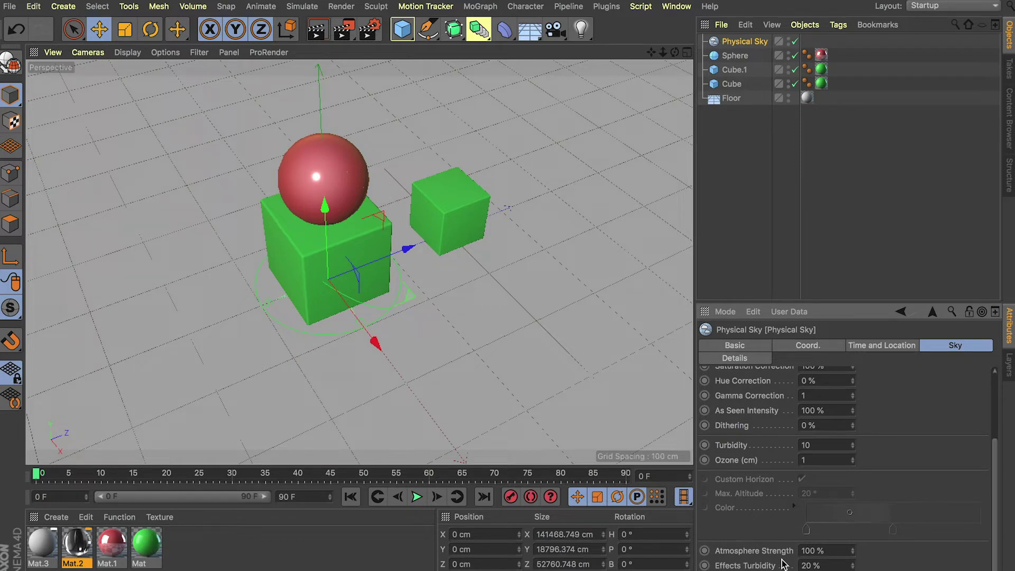
pyautogui.press('Tab')
pyautogui.hotkey('ctrl', 'a')
pyautogui.press('BackSpace')
pyautogui.write('50')
pyautogui.press('Return')
pyautogui.click(735, 346)
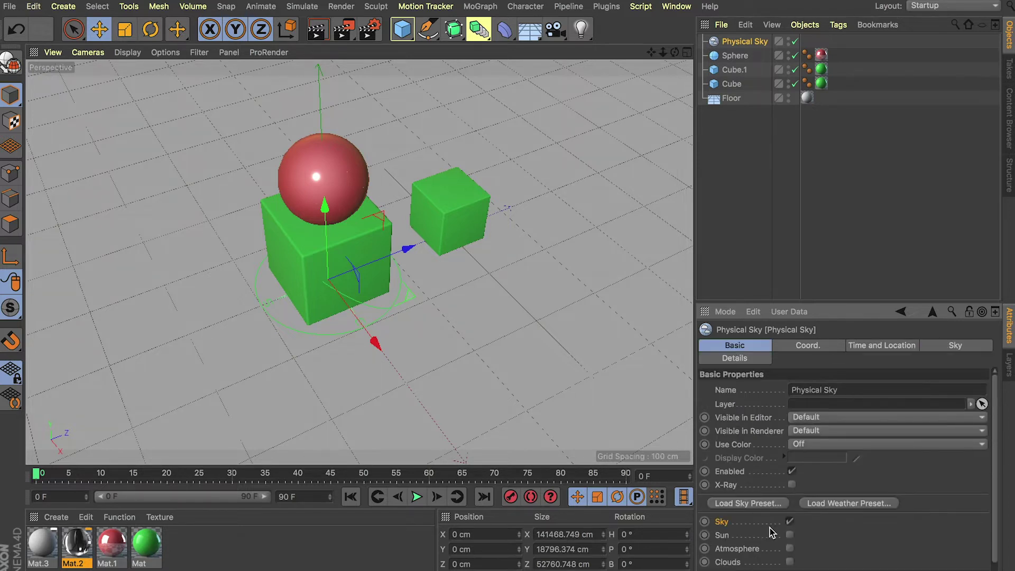
# Tick Atmosphere and set Horizon Fade to 30% and Dithering to 25%
pyautogui.click(789, 548)
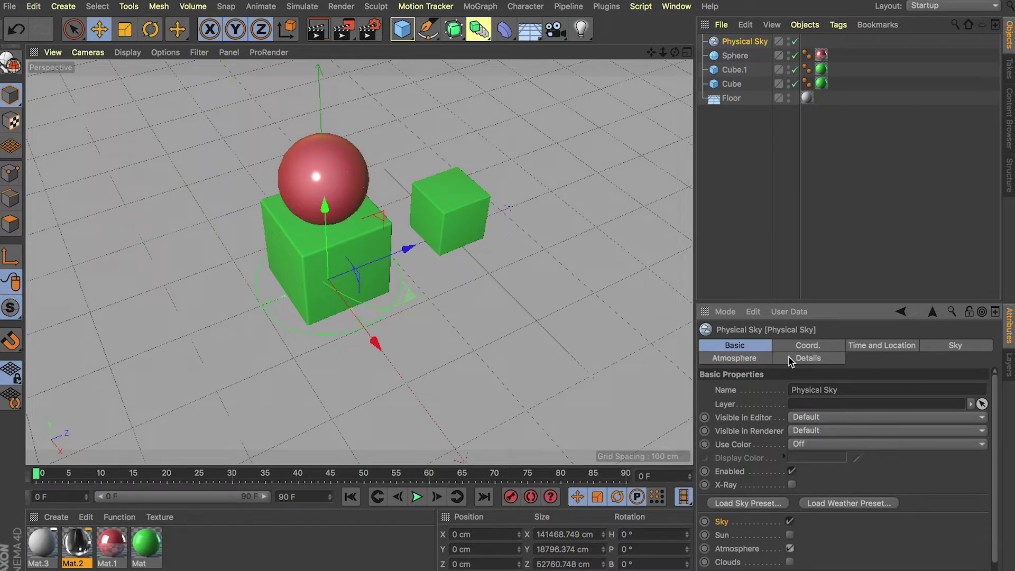
pyautogui.click(745, 361)
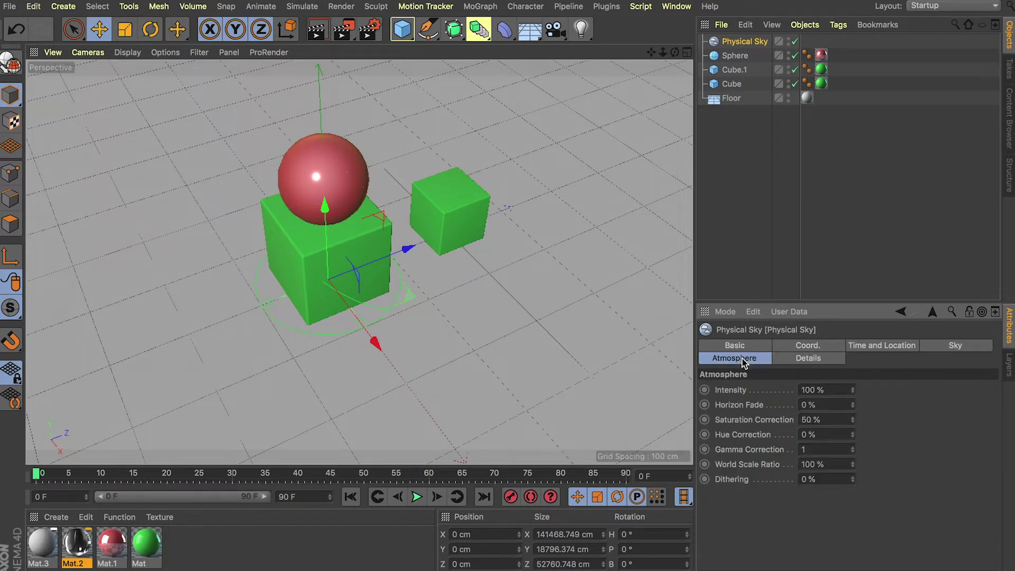
pyautogui.doubleClick(805, 405)
pyautogui.write('30')
pyautogui.click(824, 419)
pyautogui.doubleClick(822, 479)
pyautogui.write('25')
pyautogui.doubleClick(815, 450)
pyautogui.moveTo(675, 51); pyautogui.dragTo(667, 40)
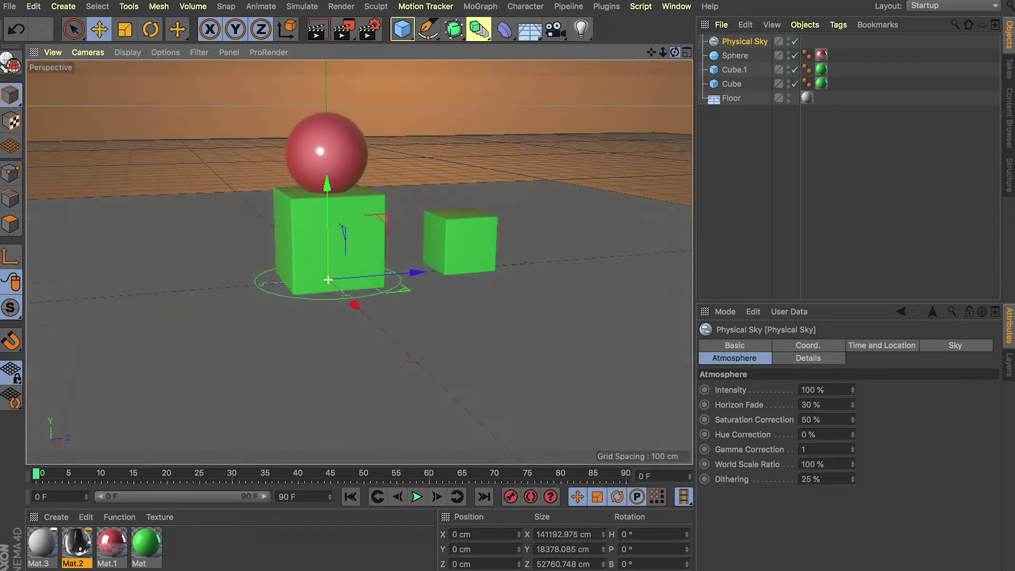
# Render a test of the hazy orange evening scene in the Picture Viewer, then close it
pyautogui.click(344, 29)
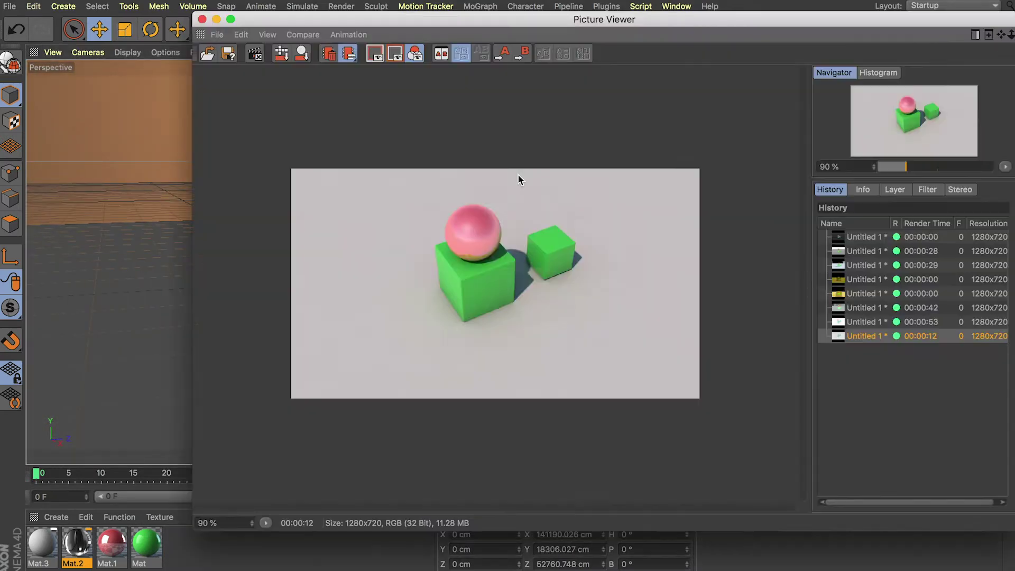
pyautogui.hotkey('shift', 'r')
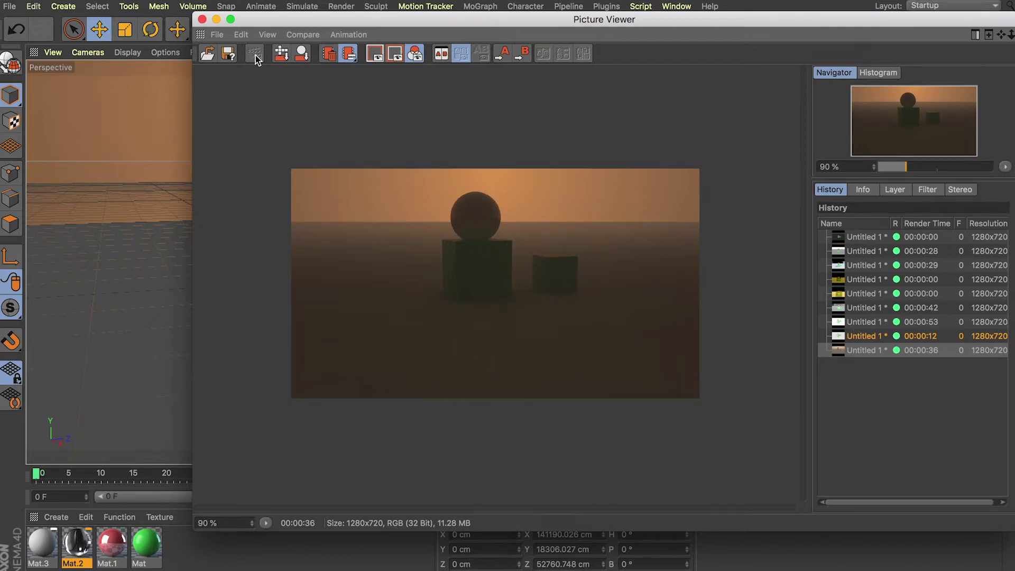
pyautogui.click(201, 19)
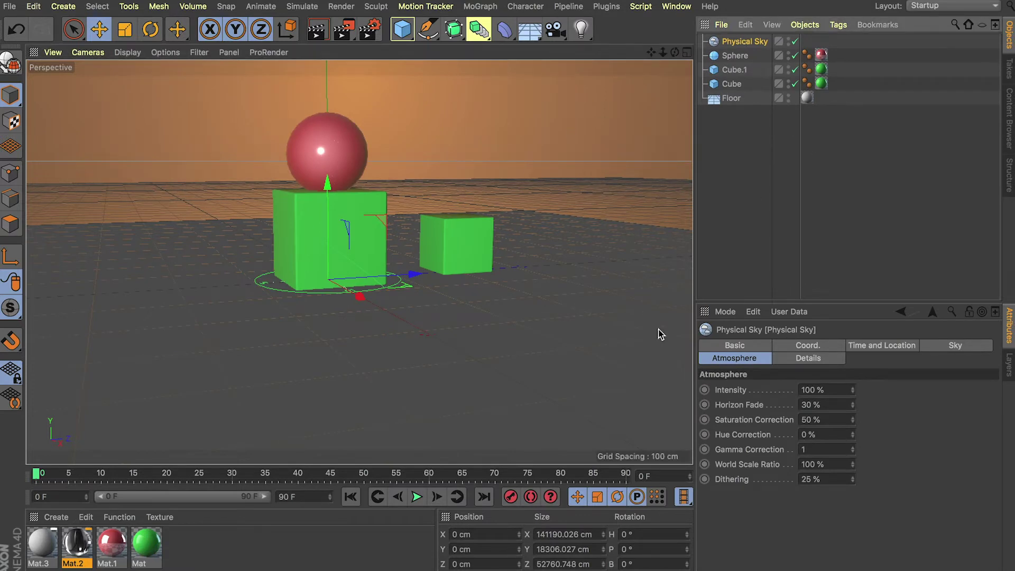
# Turn on Clouds for the Physical Sky
pyautogui.click(752, 347)
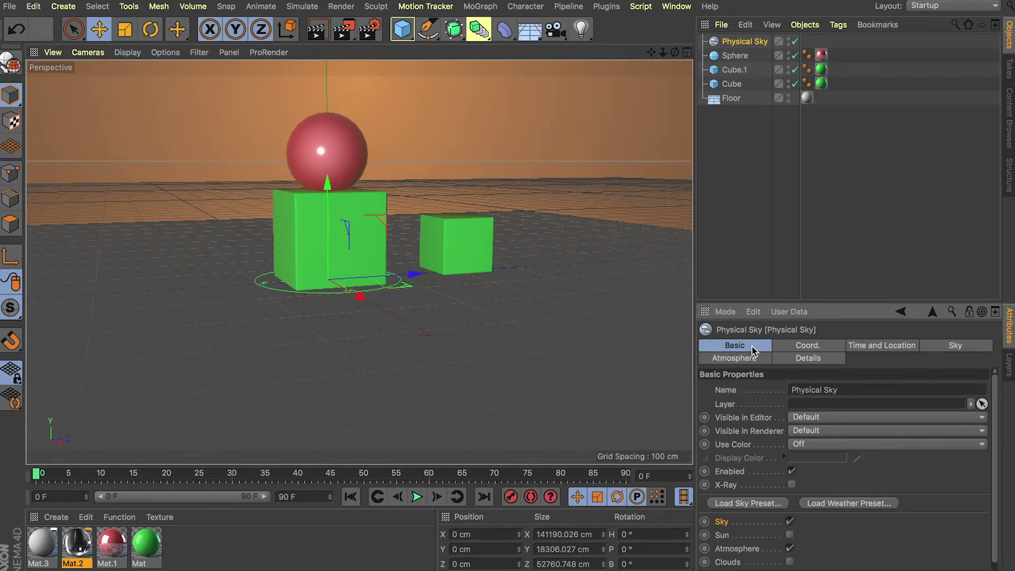
pyautogui.scroll(-2, 791, 512)
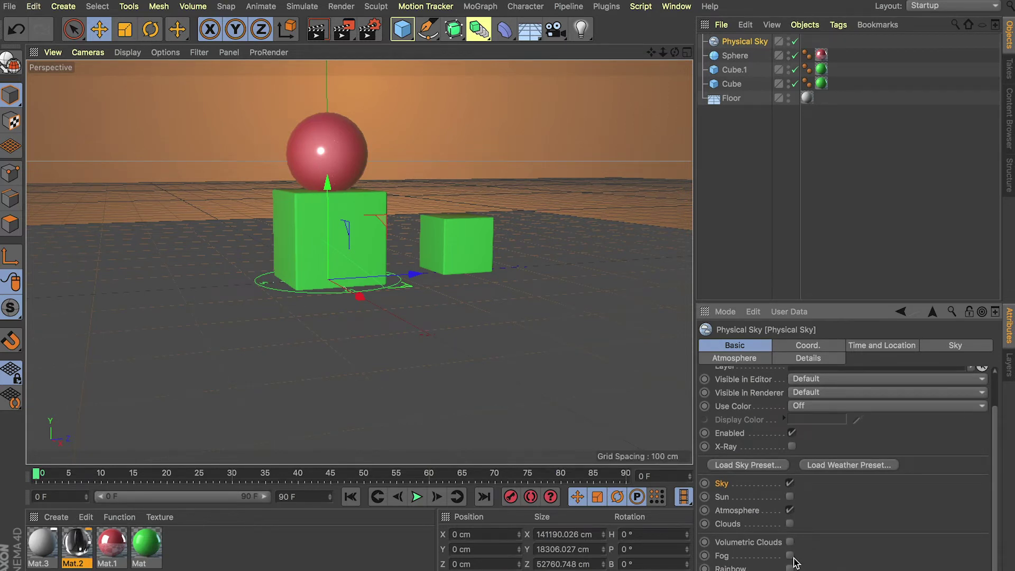
pyautogui.click(789, 524)
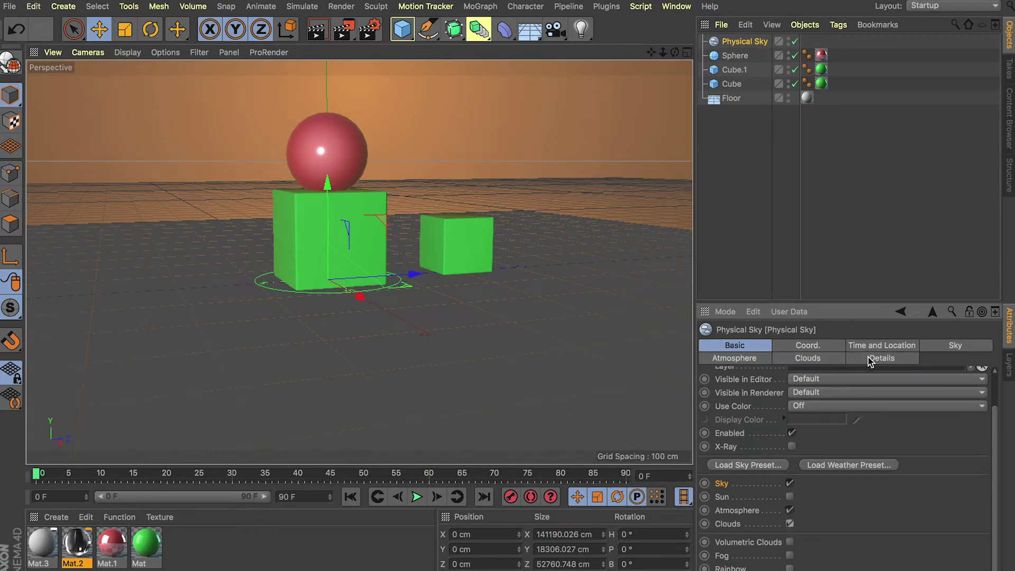
pyautogui.click(825, 358)
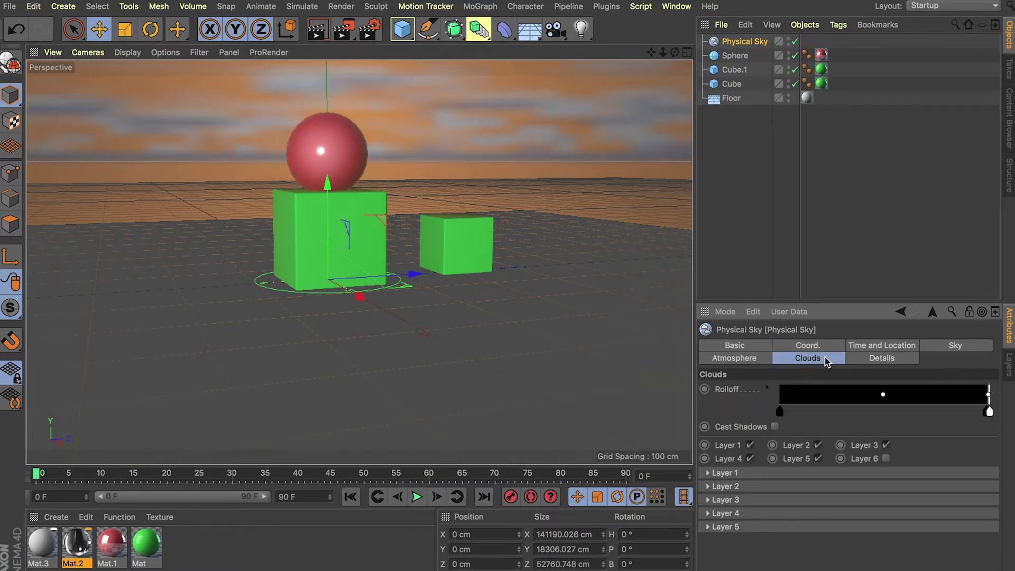
# Switch off cloud Layers 2–5 so only Layer 1 stays active, and expand Layer 1
pyautogui.click(750, 459)
pyautogui.click(819, 446)
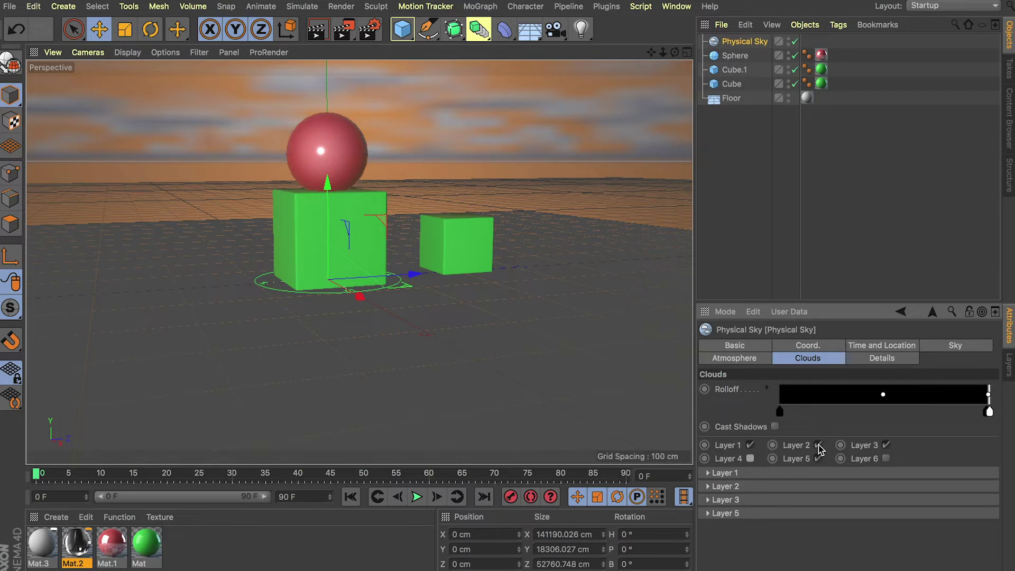
pyautogui.click(819, 459)
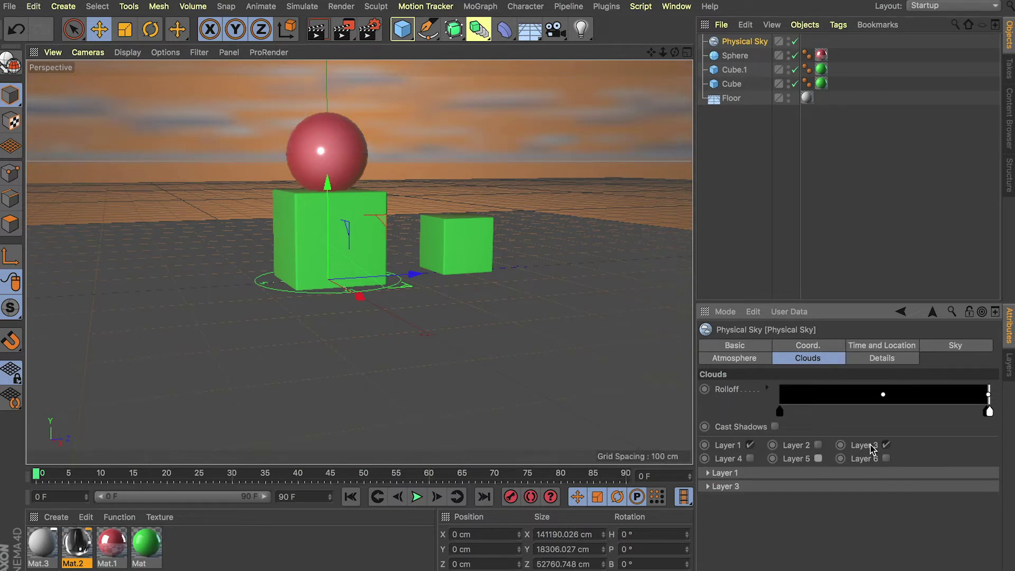
pyautogui.click(886, 446)
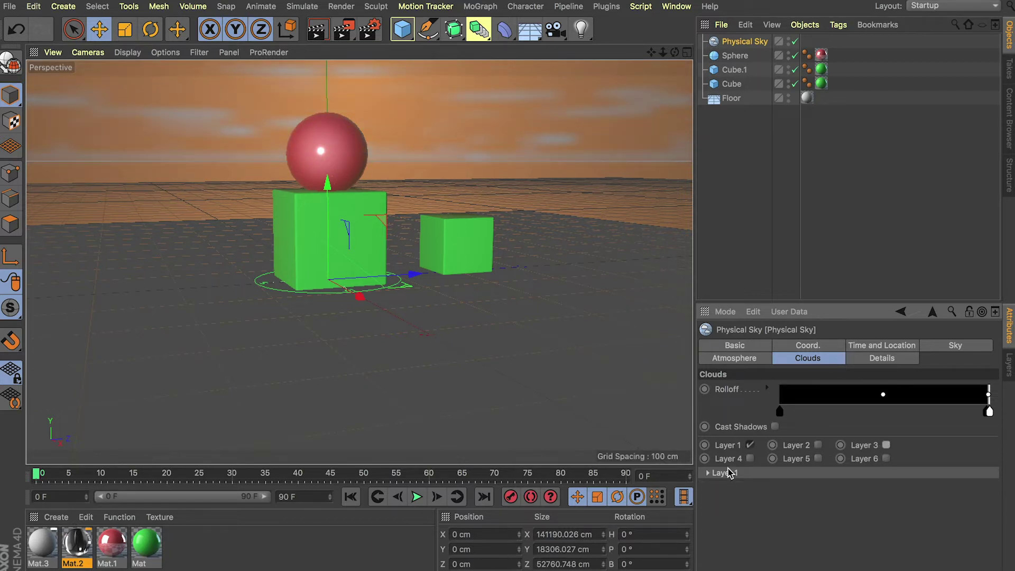
pyautogui.click(708, 473)
pyautogui.scroll(-5, 851, 556)
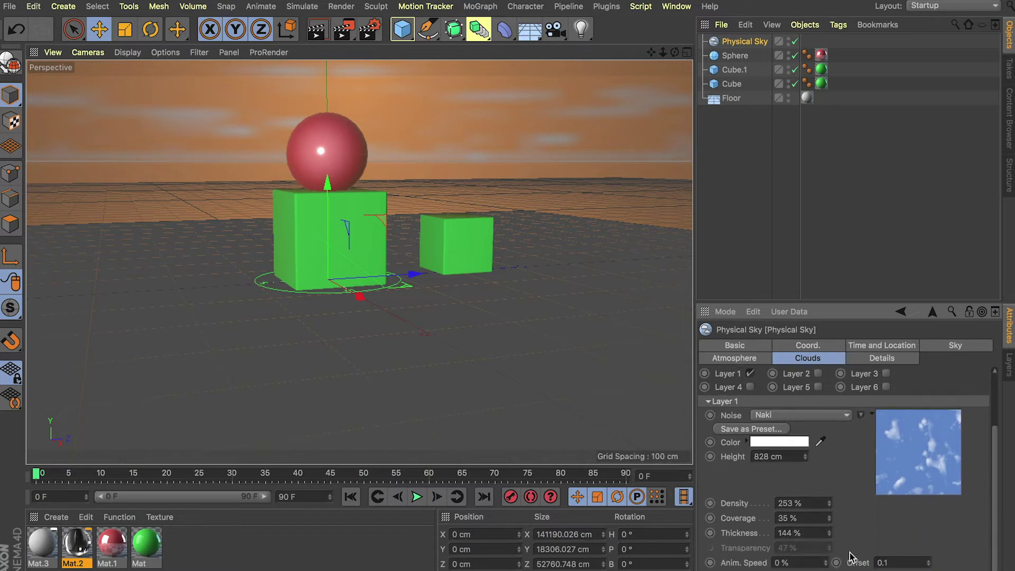
# Change Layer 1's noise type to Electric
pyautogui.click(793, 415)
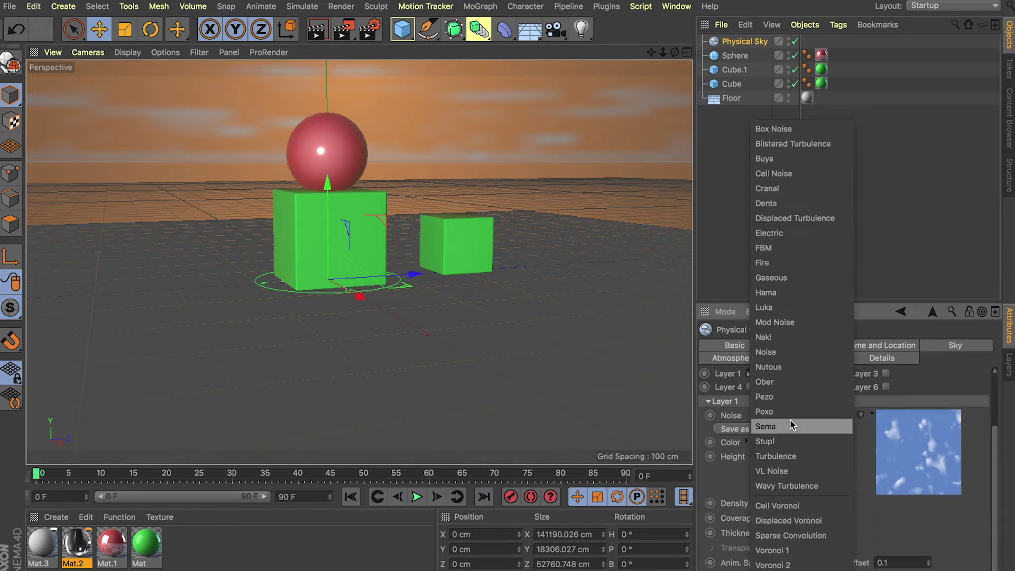
pyautogui.click(796, 263)
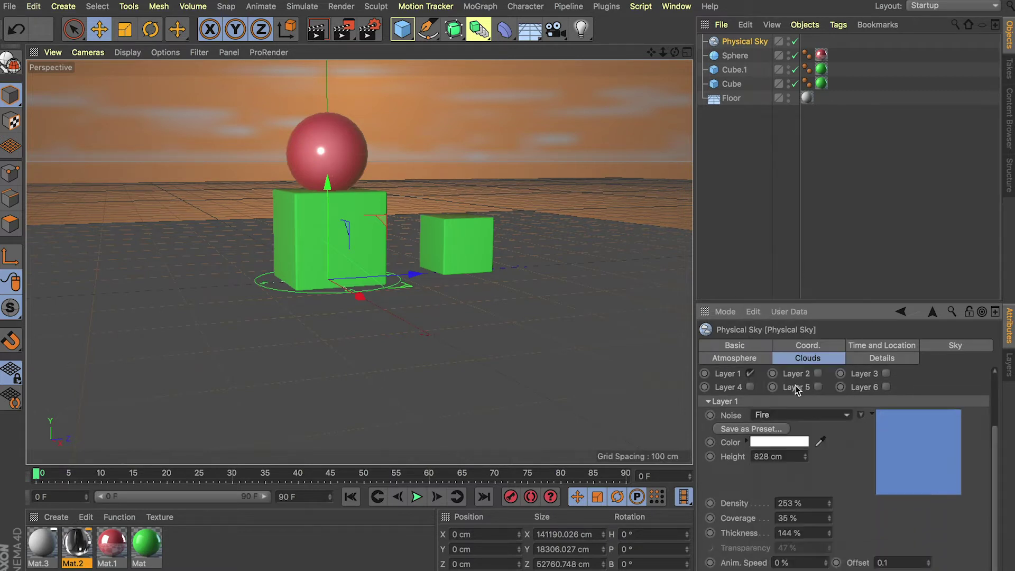
pyautogui.click(798, 417)
pyautogui.click(795, 234)
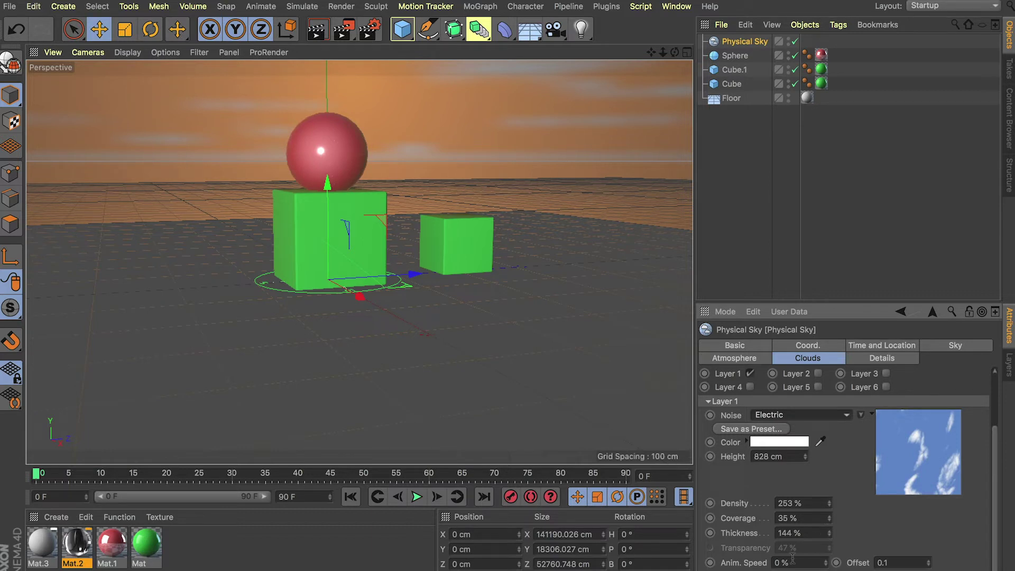
# Set Layer 1 Coverage to 50%
pyautogui.moveTo(804, 524); pyautogui.dragTo(764, 522)
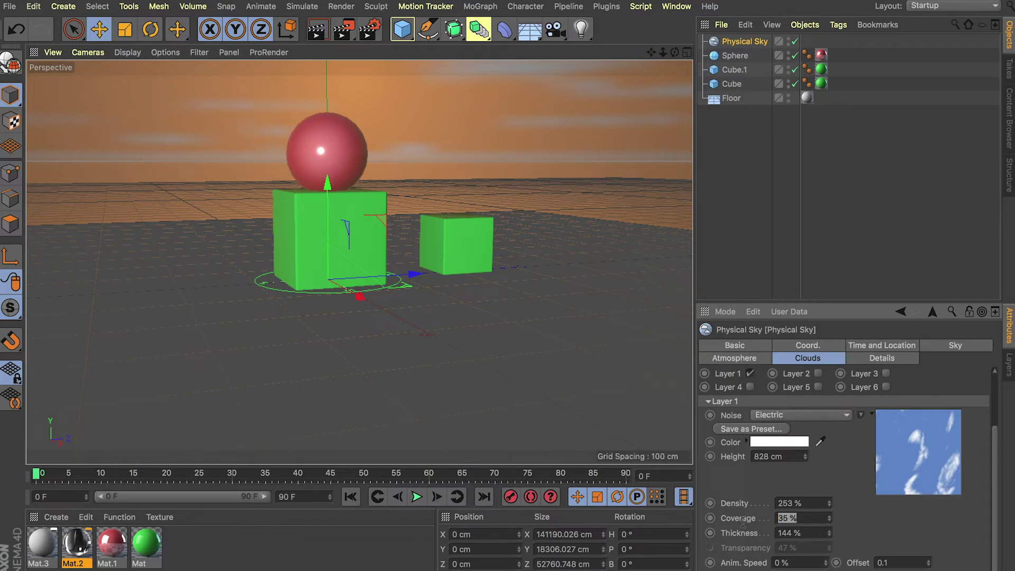
pyautogui.write('100')
pyautogui.press('Return')
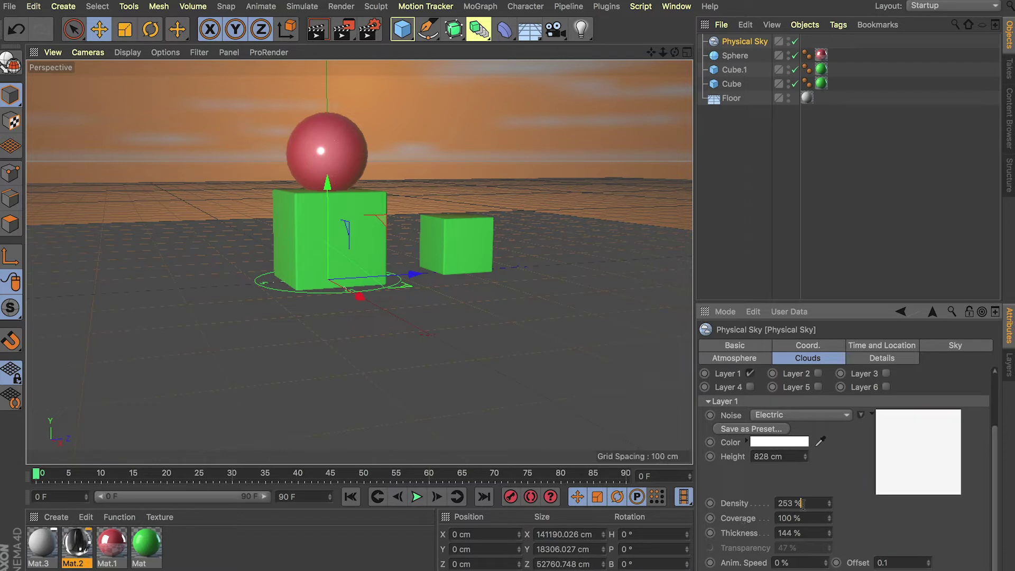
pyautogui.moveTo(806, 519); pyautogui.dragTo(752, 526)
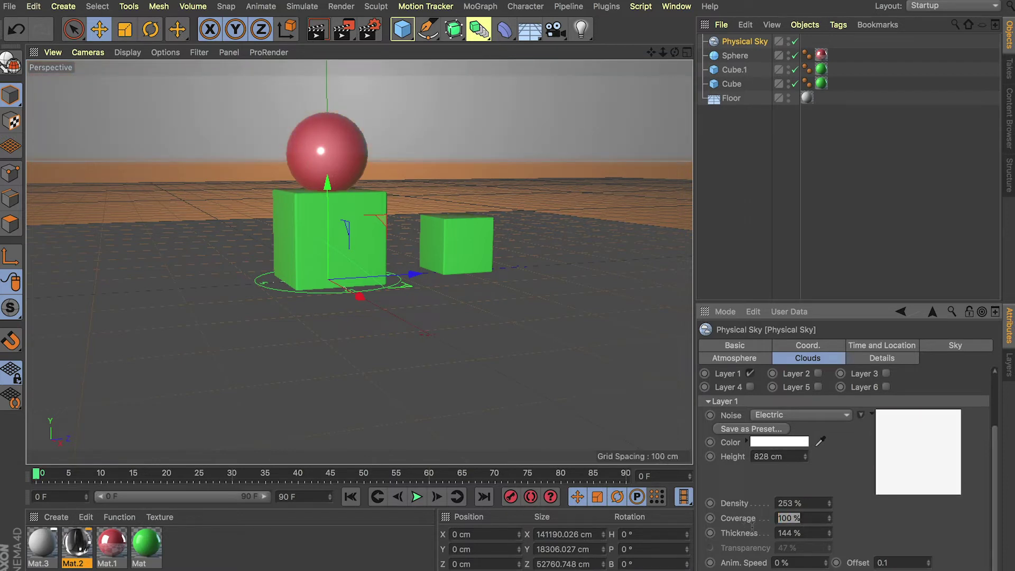
pyautogui.write('50')
pyautogui.press('Return')
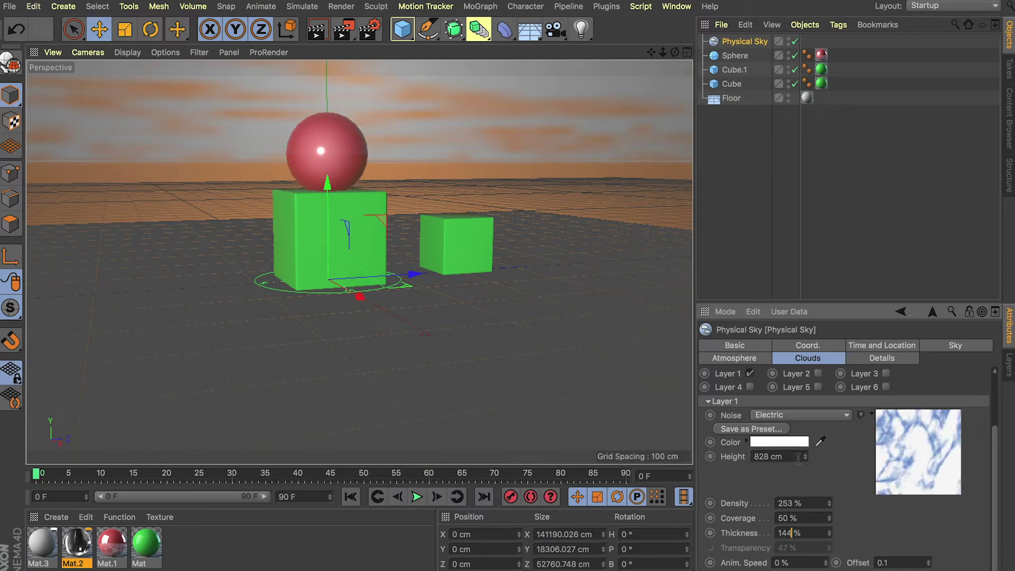
# Set Layer 1 Density to 100%
pyautogui.moveTo(804, 503); pyautogui.dragTo(759, 503)
pyautogui.write('150')
pyautogui.click(793, 517)
pyautogui.hotkey('shift', 'Tab')
pyautogui.write('100')
pyautogui.click(821, 520)
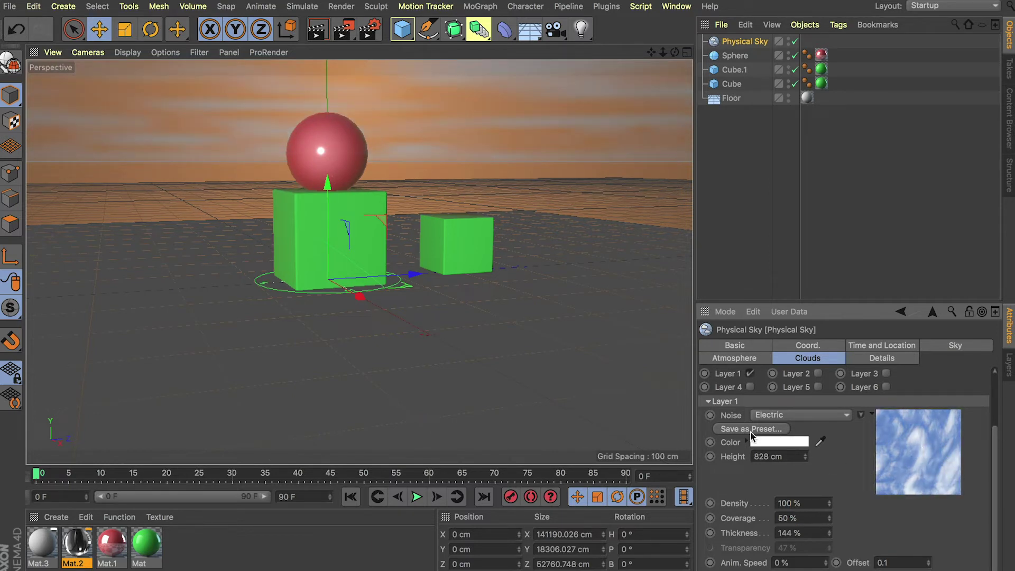
pyautogui.scroll(3, 709, 405)
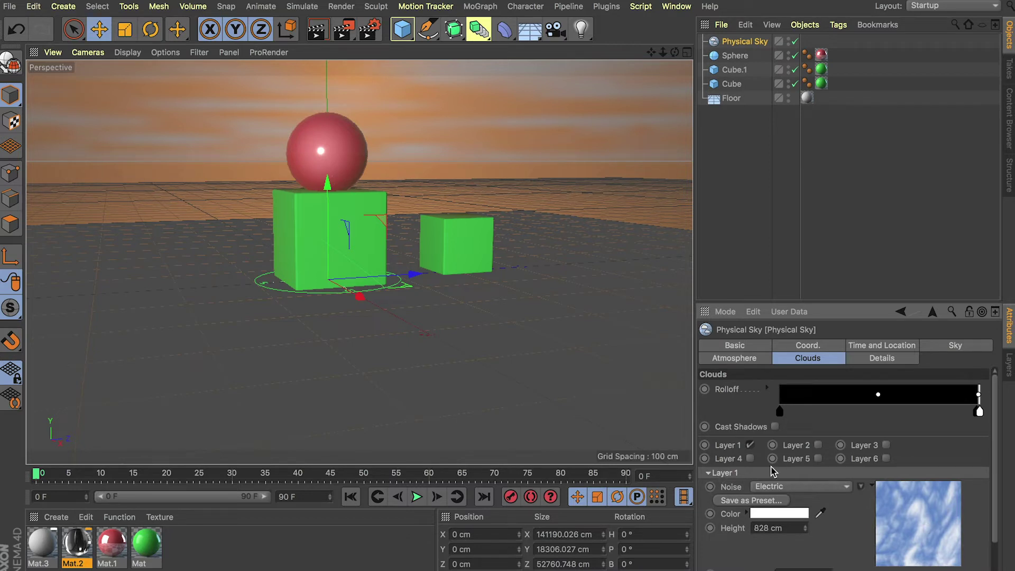
# Colour cloud Layer 1 red with 99% saturation in the Color Picker
pyautogui.click(774, 514)
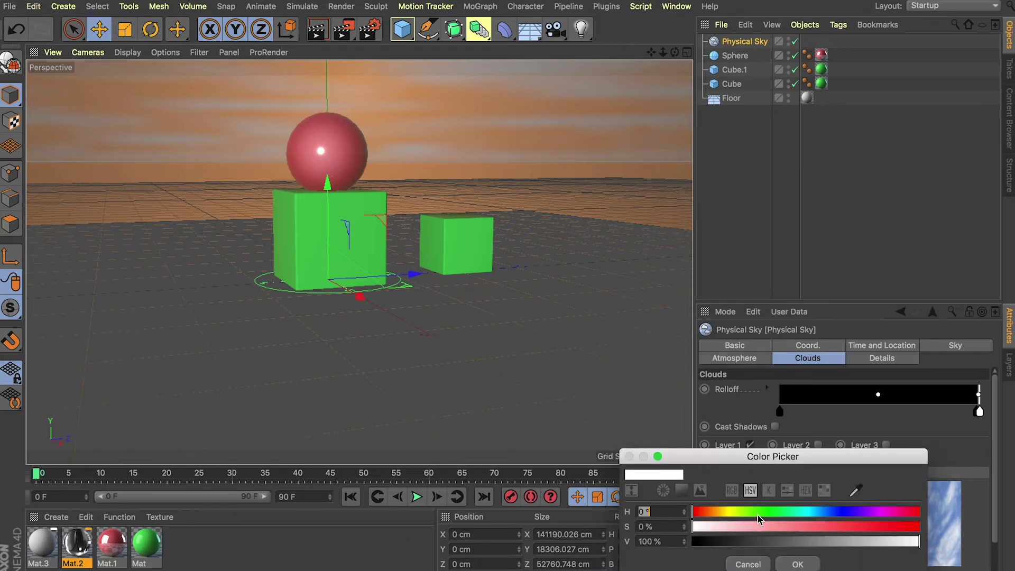
pyautogui.moveTo(756, 513); pyautogui.dragTo(702, 515)
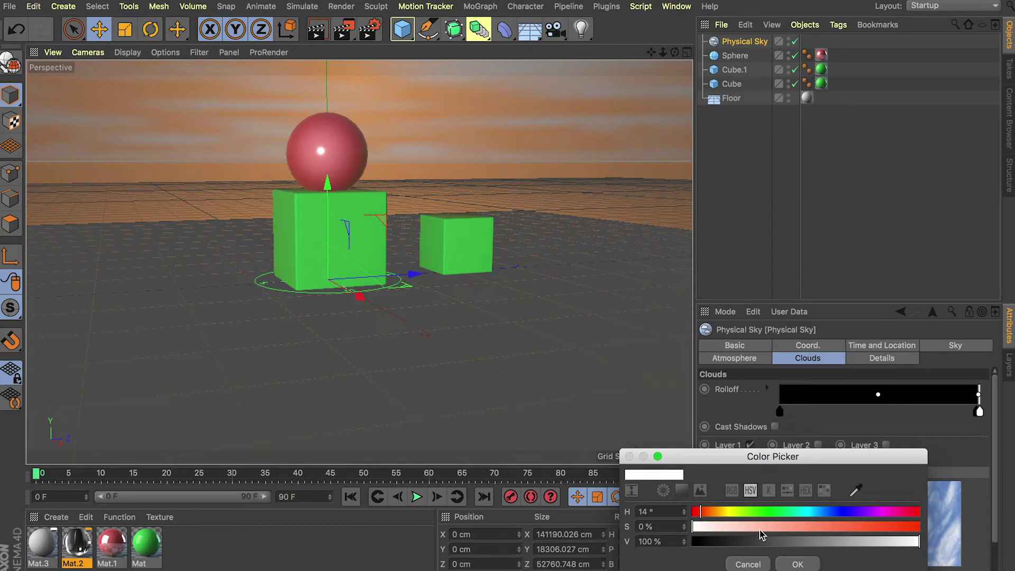
pyautogui.moveTo(761, 527)
pyautogui.mouseDown()
pyautogui.moveTo(915, 528)
pyautogui.moveTo(919, 540)
pyautogui.mouseUp()
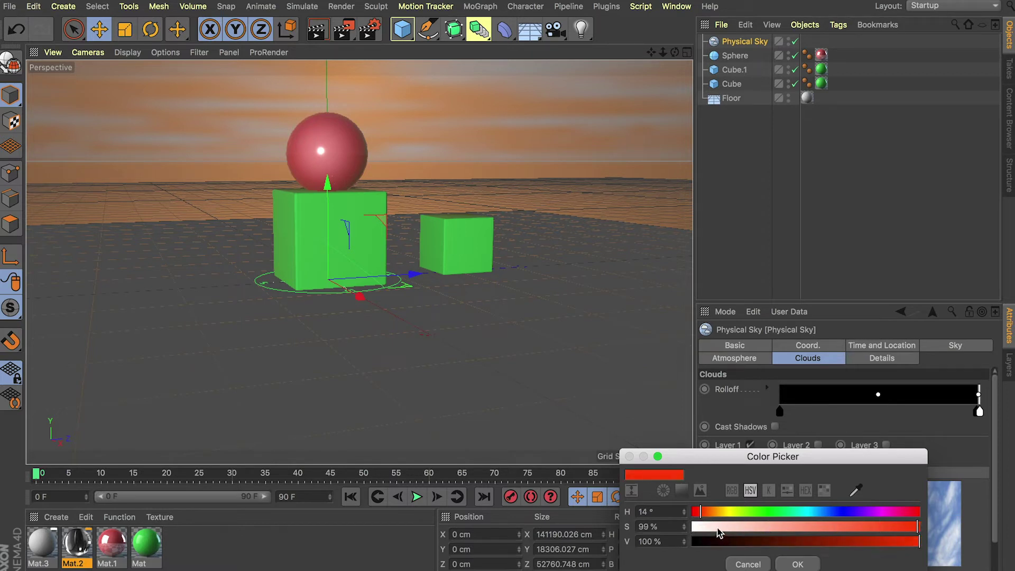
pyautogui.moveTo(703, 512); pyautogui.dragTo(692, 512)
pyautogui.click(797, 564)
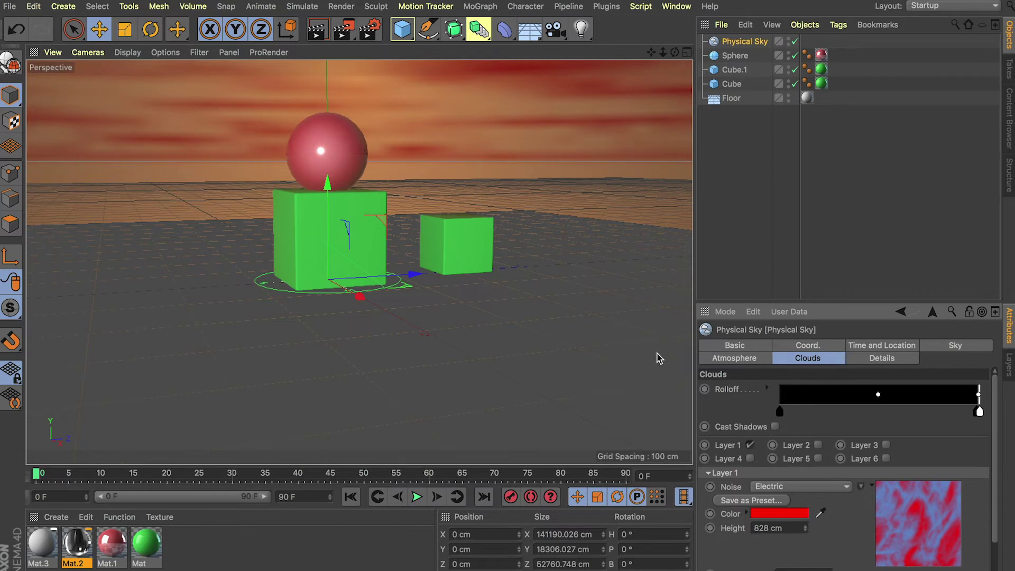
# Collapse Layer 1, then enable and expand cloud Layer 2
pyautogui.click(732, 474)
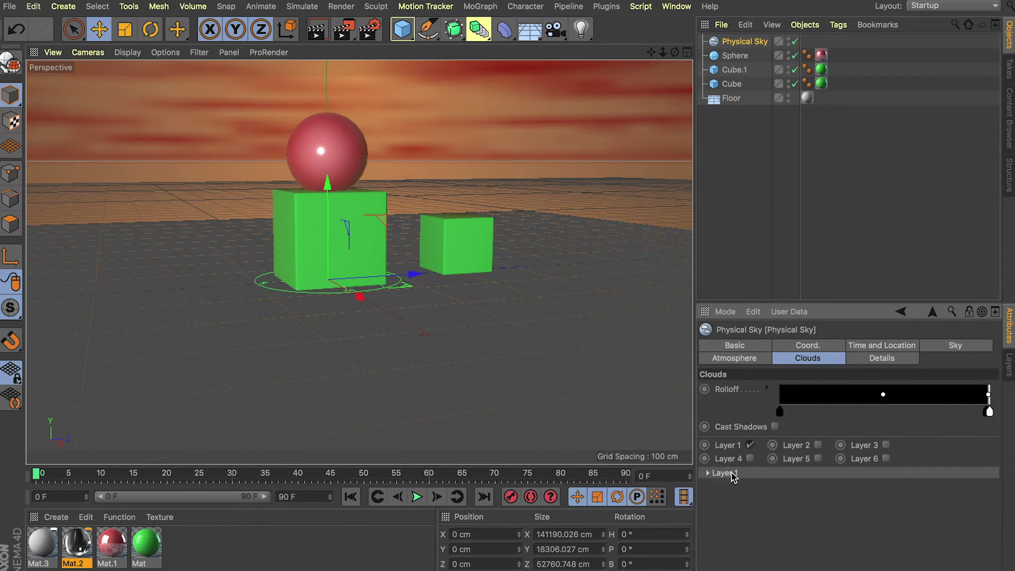
pyautogui.click(817, 445)
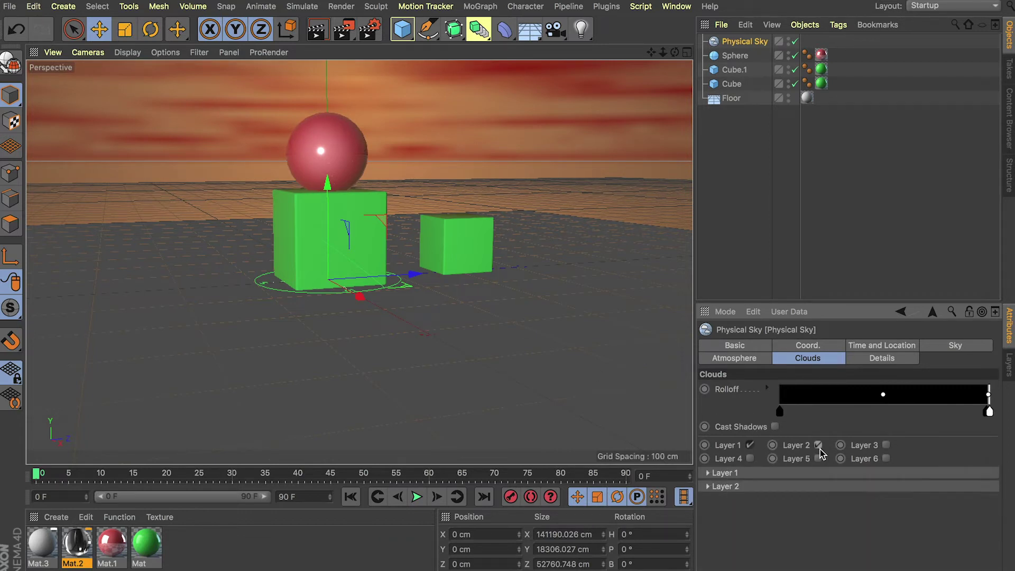
pyautogui.click(739, 487)
pyautogui.scroll(-4, 852, 553)
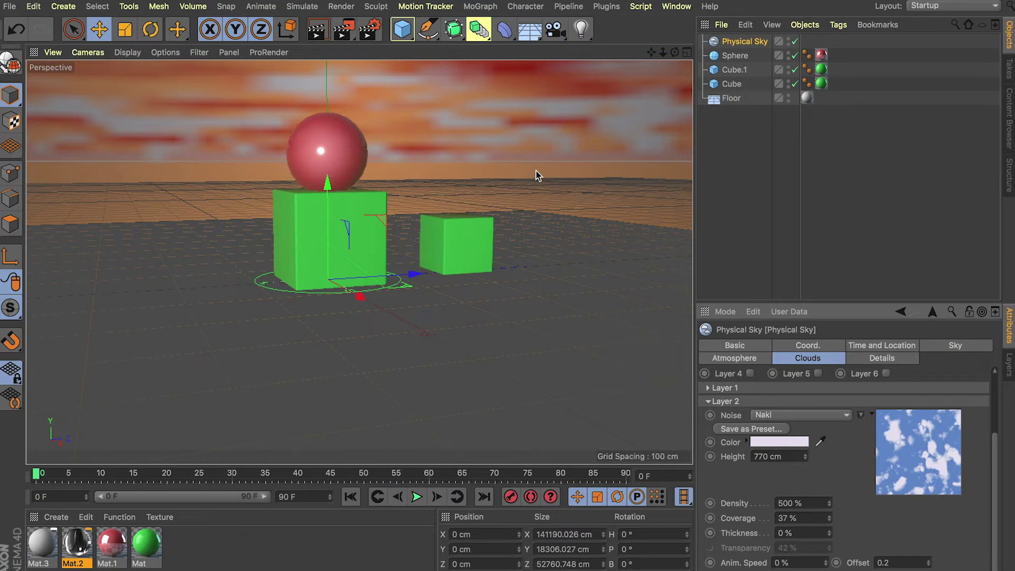
# Set Layer 2 Density to 100%, then collapse its settings
pyautogui.click(807, 506)
pyautogui.write('50')
pyautogui.press('Return')
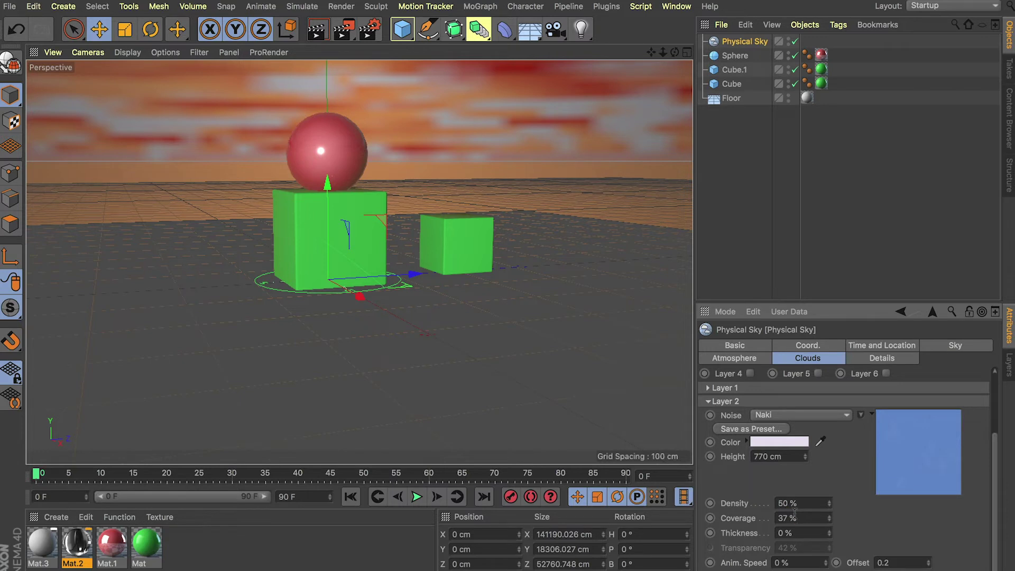
pyautogui.click(808, 500)
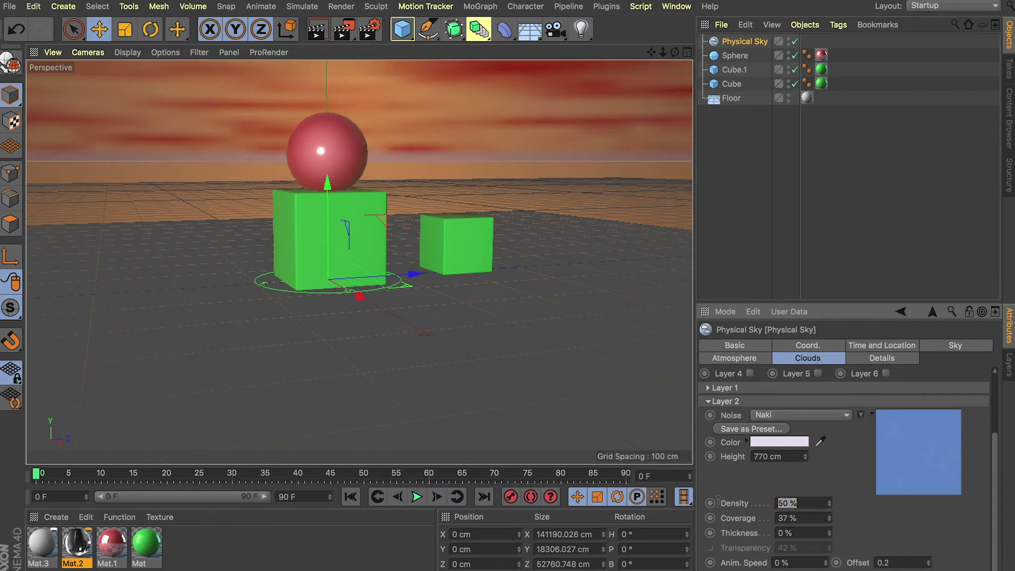
pyautogui.write('100')
pyautogui.press('Tab')
pyautogui.click(724, 401)
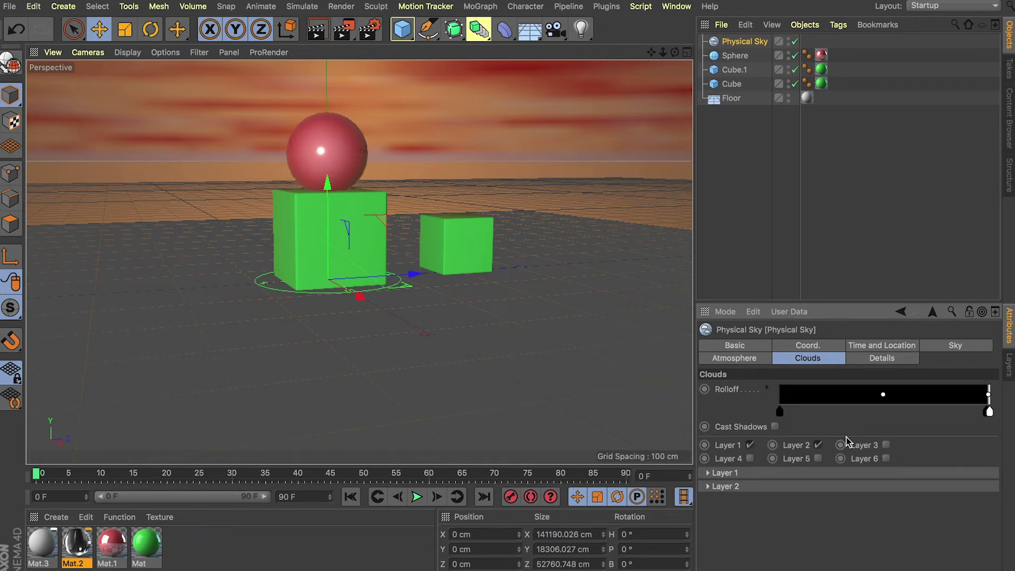
# Paint clouds across the sky with the Cloud Tool, undo them, and open Render Settings
pyautogui.click(989, 412)
pyautogui.click(529, 29)
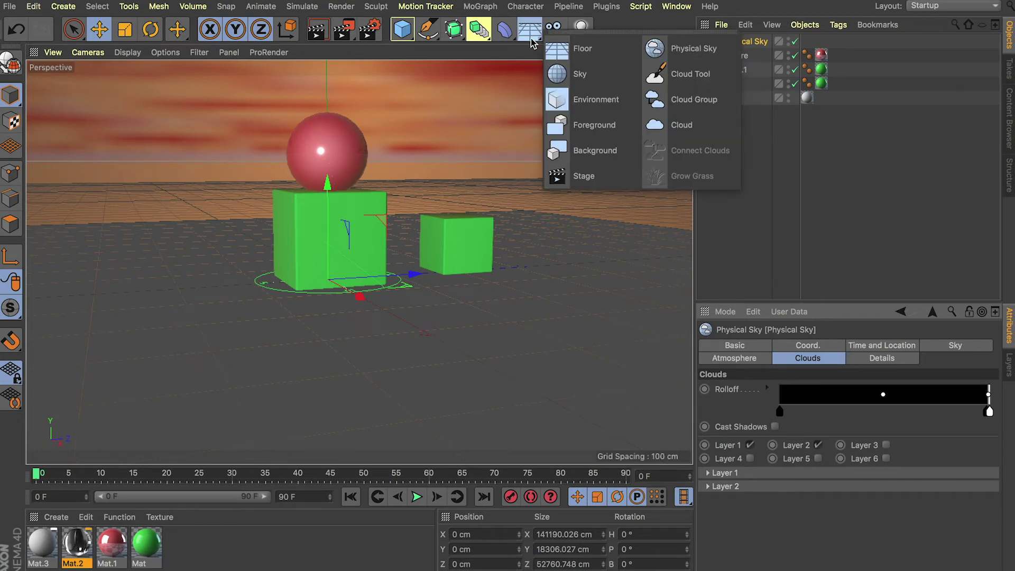
pyautogui.click(690, 74)
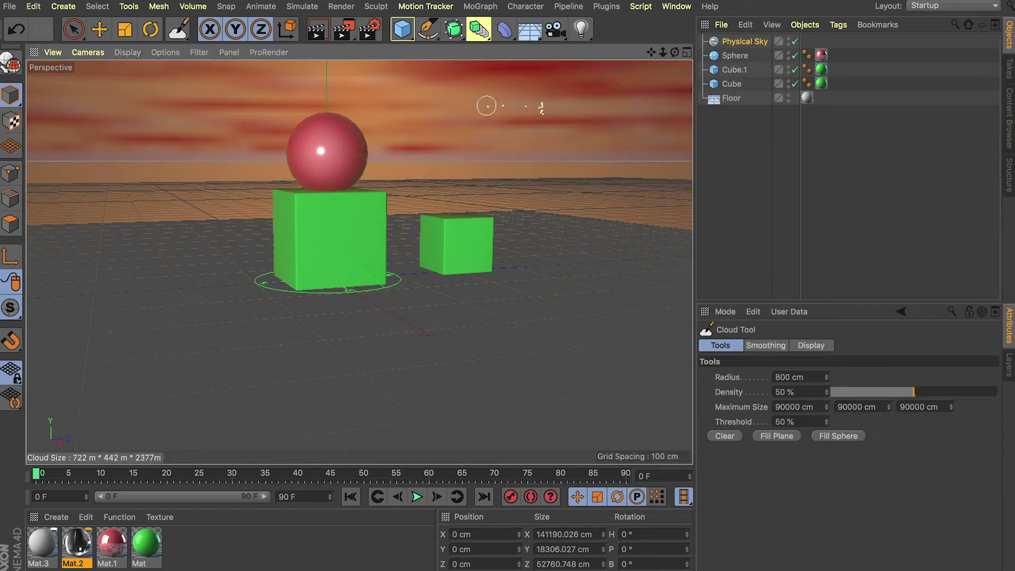
pyautogui.moveTo(467, 106)
pyautogui.mouseDown()
pyautogui.moveTo(540, 132)
pyautogui.moveTo(642, 110)
pyautogui.mouseUp()
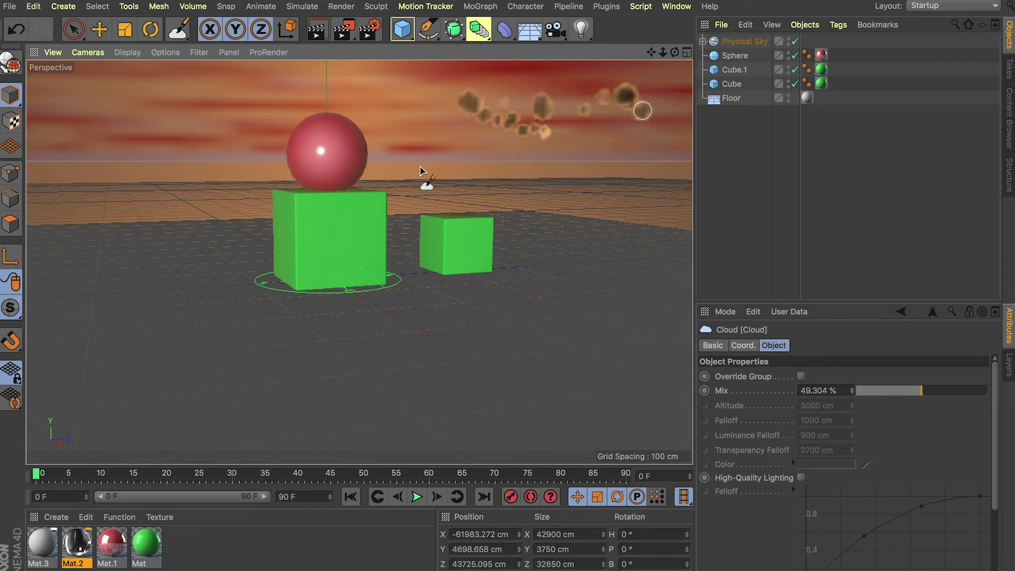
pyautogui.press('super+z')
pyautogui.press('super+b')
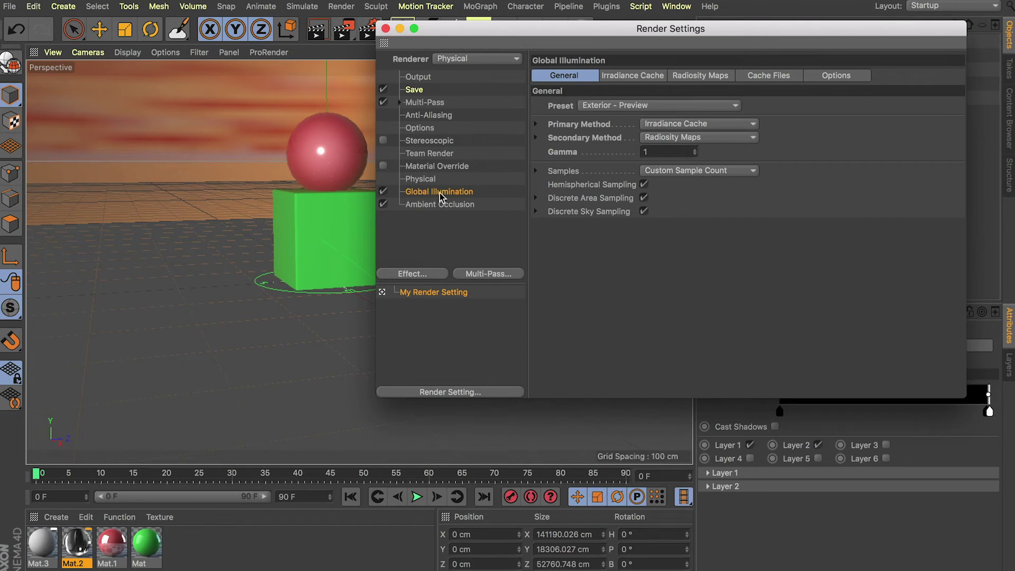
# Set GI to Quasi-Monte Carlo primary and Light Mapping secondary, with Path Count 6000
pyautogui.click(696, 125)
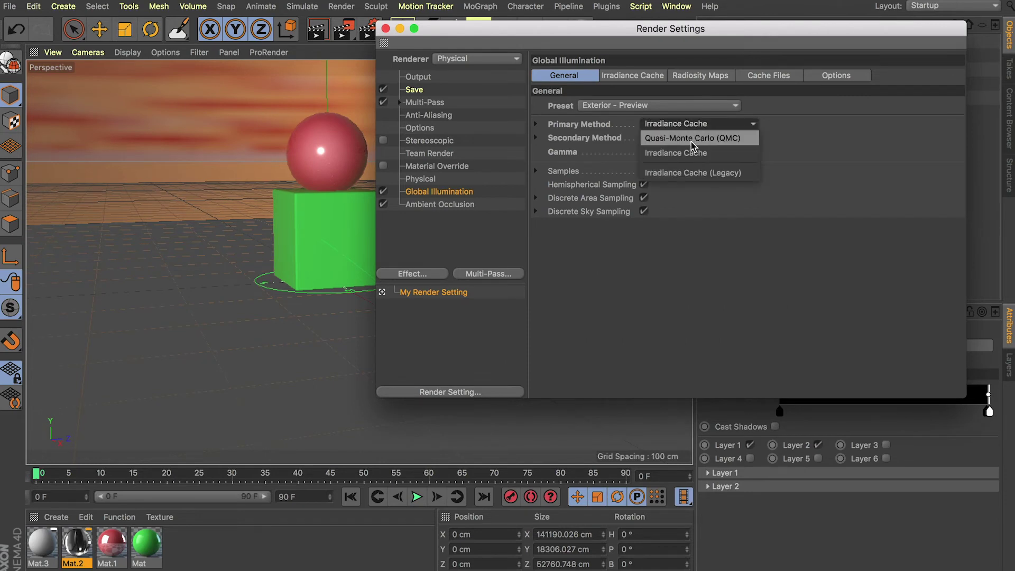
pyautogui.click(689, 137)
pyautogui.click(683, 138)
pyautogui.click(682, 195)
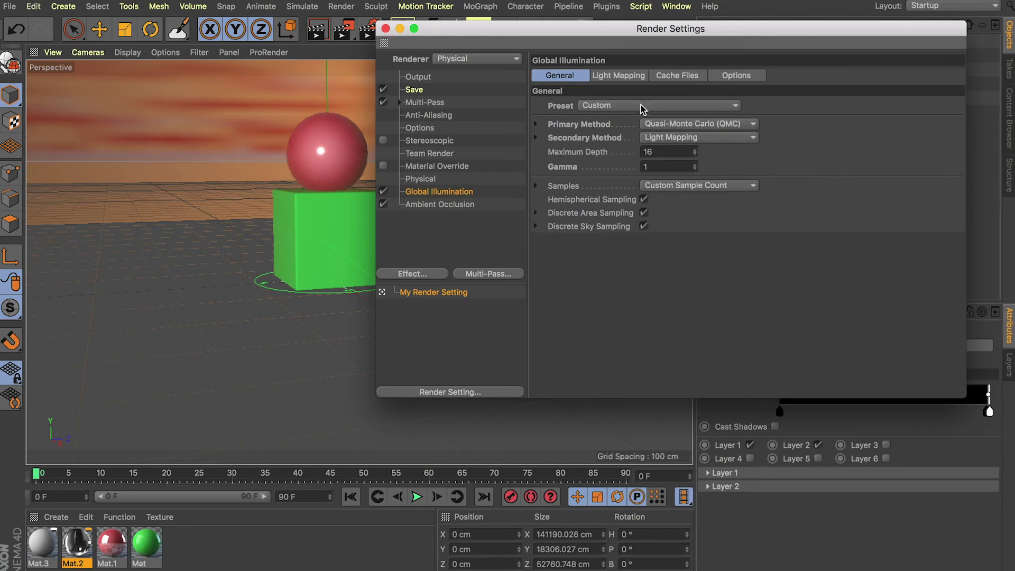
pyautogui.click(618, 76)
pyautogui.doubleClick(650, 106)
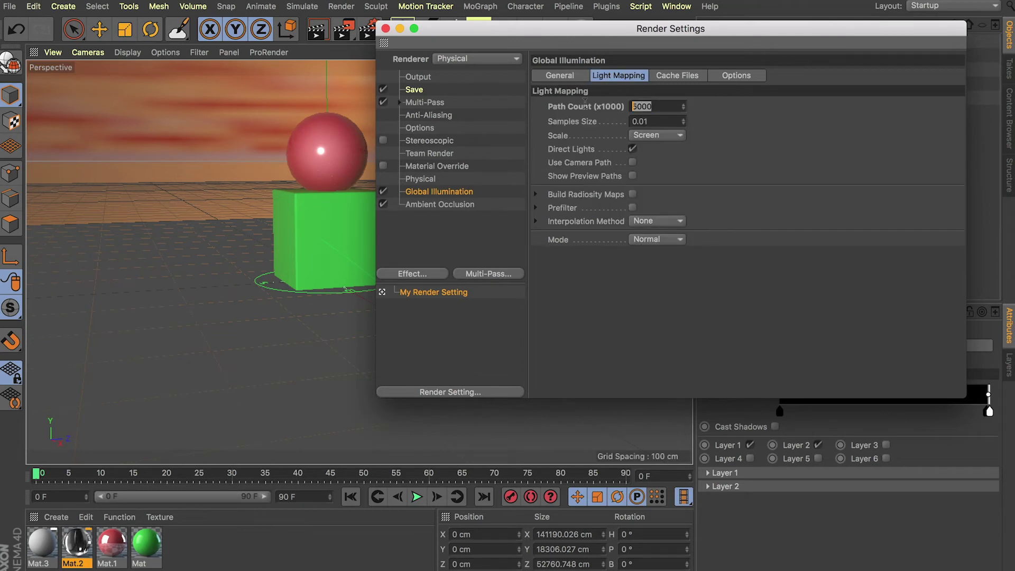
pyautogui.write('6000')
# Raise the global illumination Gamma to 1.5, leaving Maximum Depth at 16
pyautogui.click(556, 76)
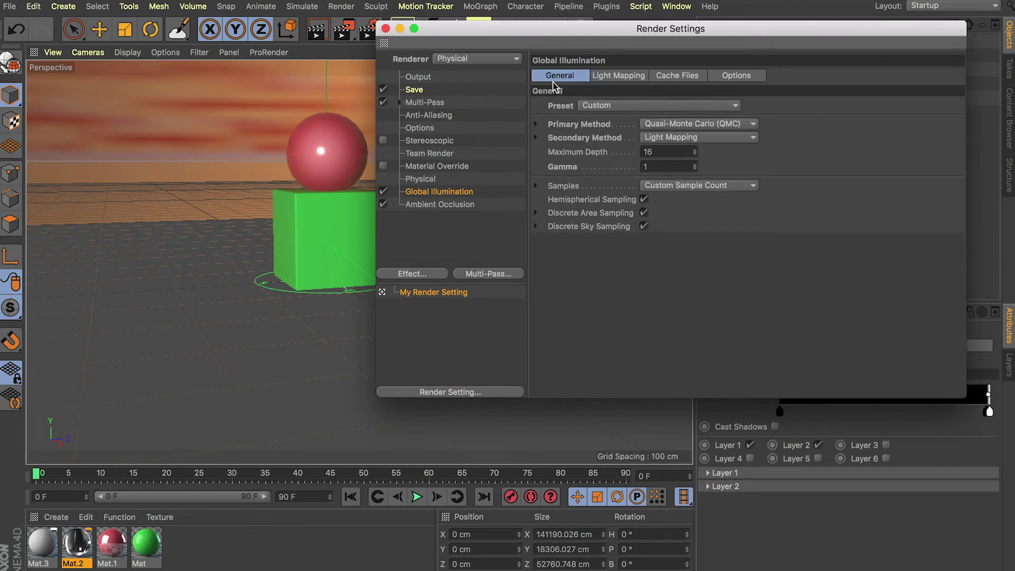
pyautogui.doubleClick(659, 165)
pyautogui.click(671, 153)
# Keep the Physical renderer's Adaptive sampler and set Sampling Quality to Automatic
pyautogui.click(419, 179)
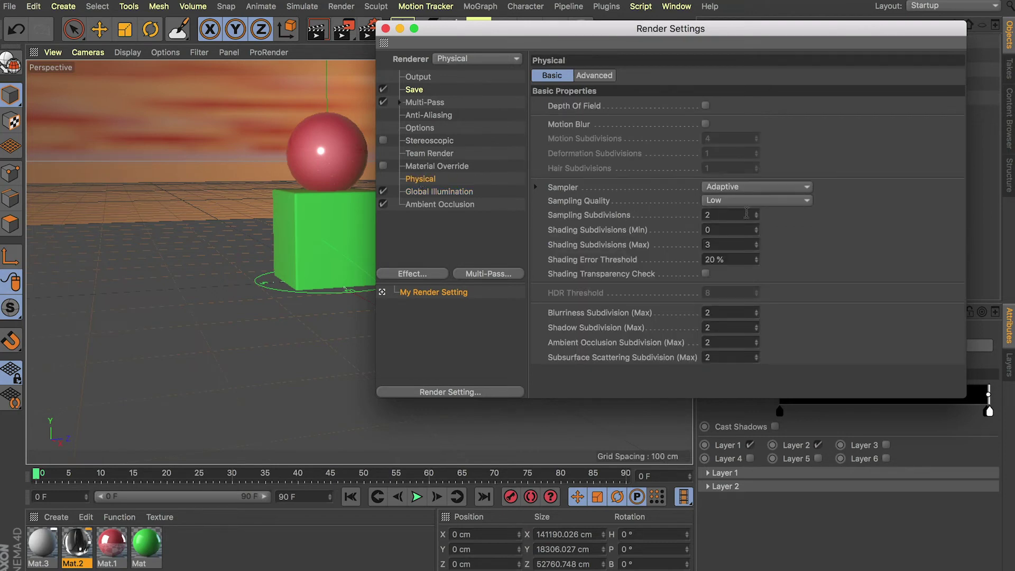
pyautogui.click(742, 189)
pyautogui.click(742, 189)
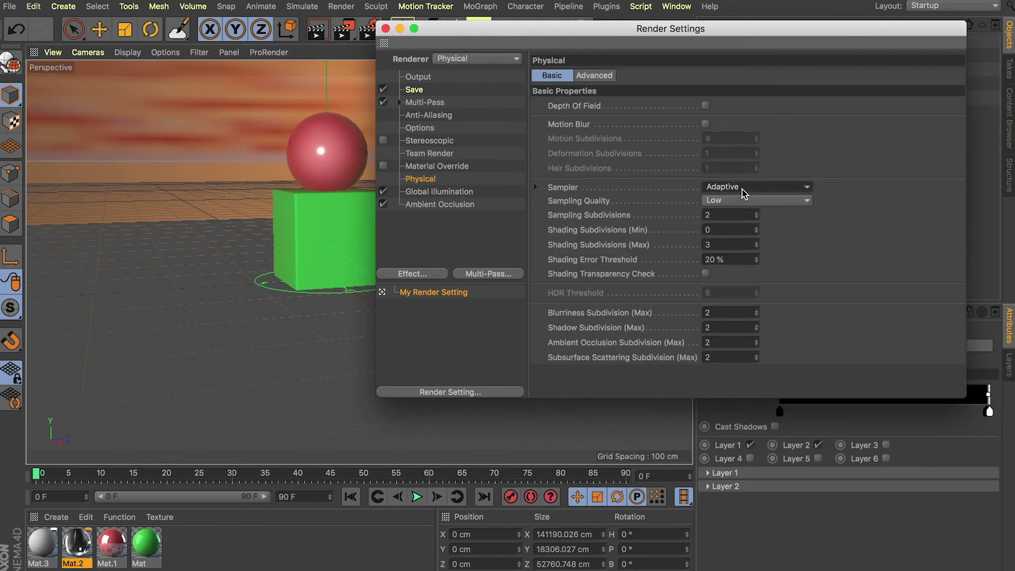
pyautogui.click(732, 201)
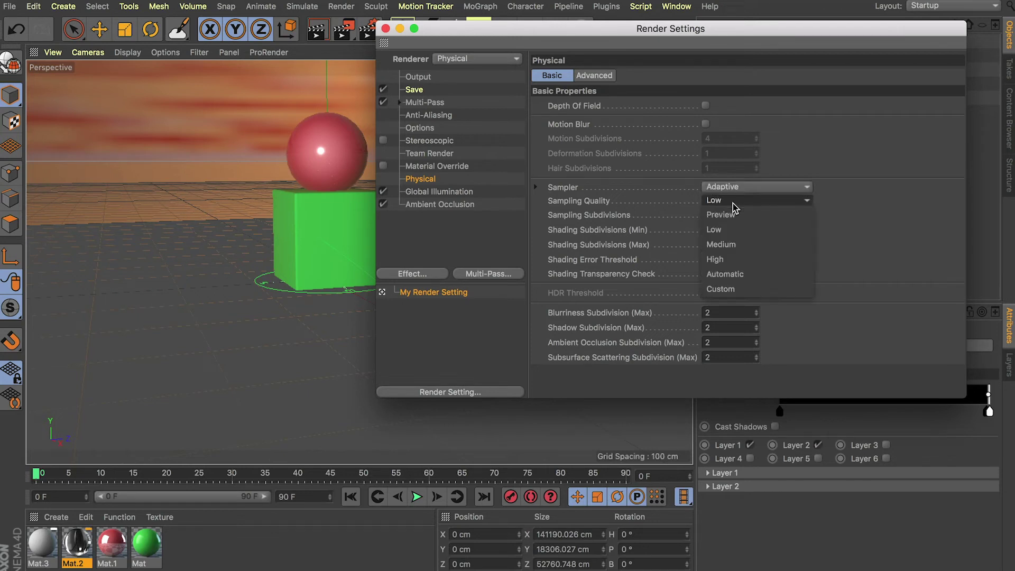
pyautogui.click(739, 274)
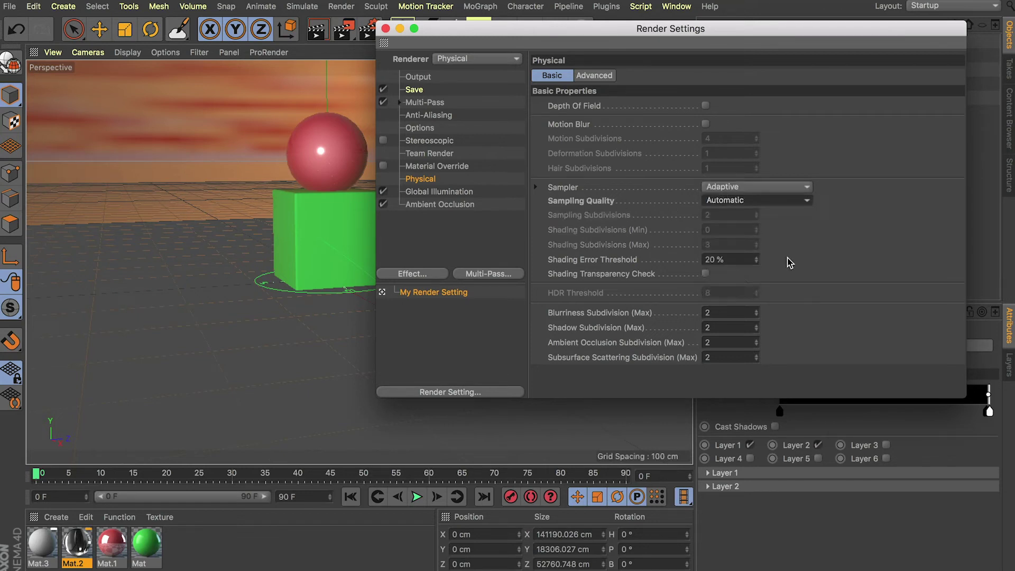
# Set Shading Error Threshold to 10 % and AO Subdivision (Max) to 4, then close Render Settings
pyautogui.moveTo(739, 263); pyautogui.dragTo(663, 267)
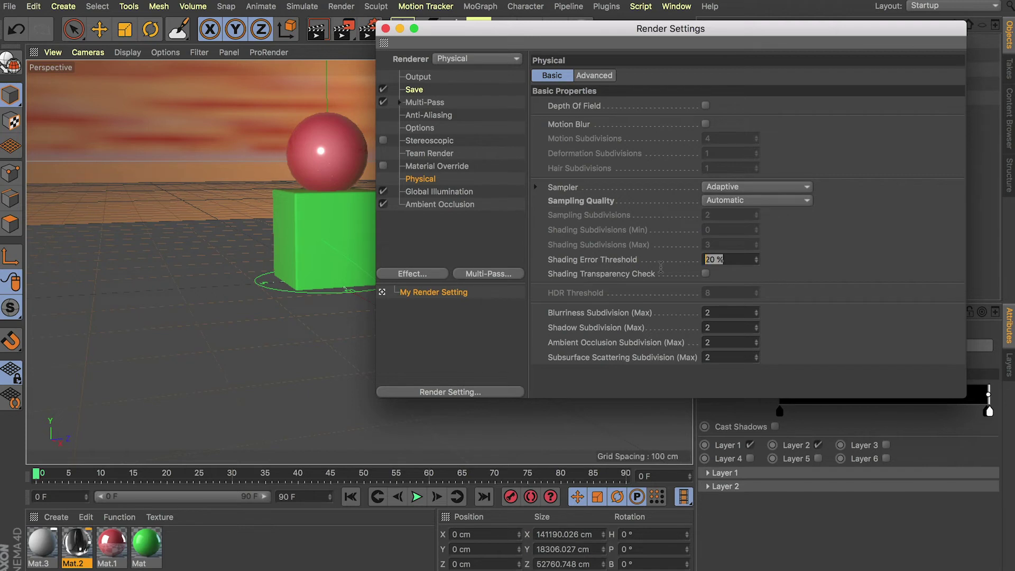
pyautogui.write('10')
pyautogui.click(717, 313)
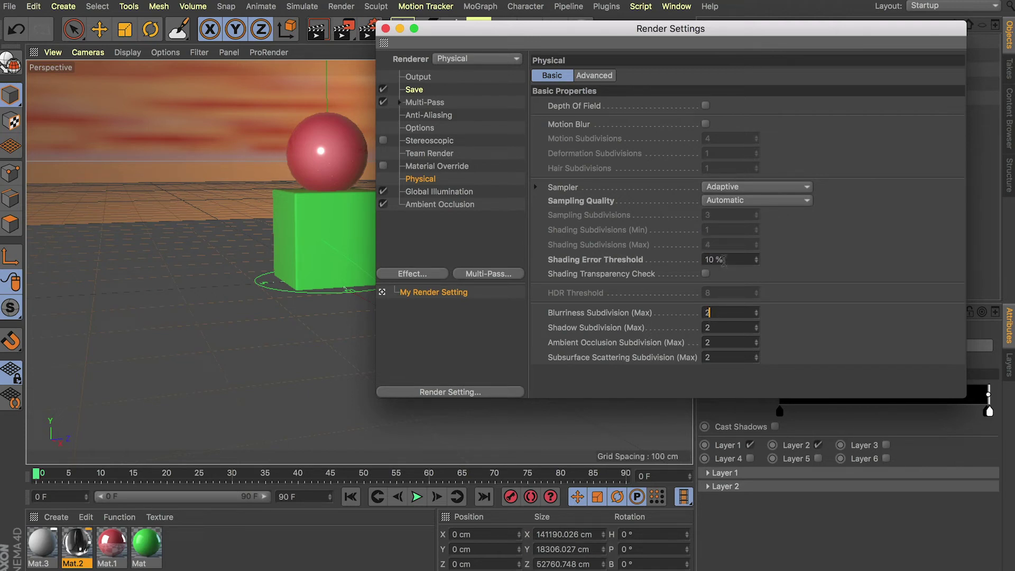
pyautogui.doubleClick(718, 344)
pyautogui.write('4')
pyautogui.click(728, 328)
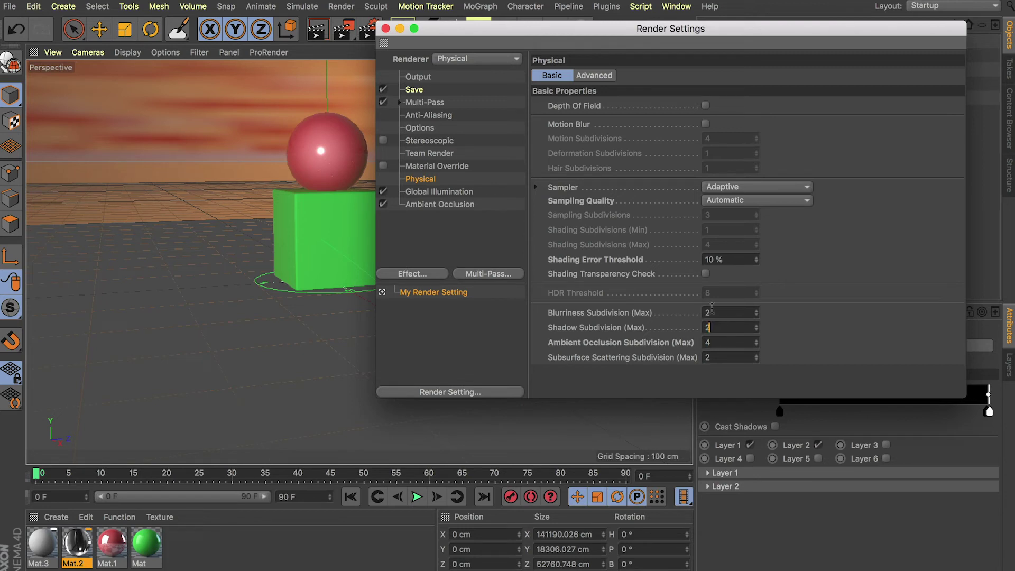
pyautogui.click(386, 28)
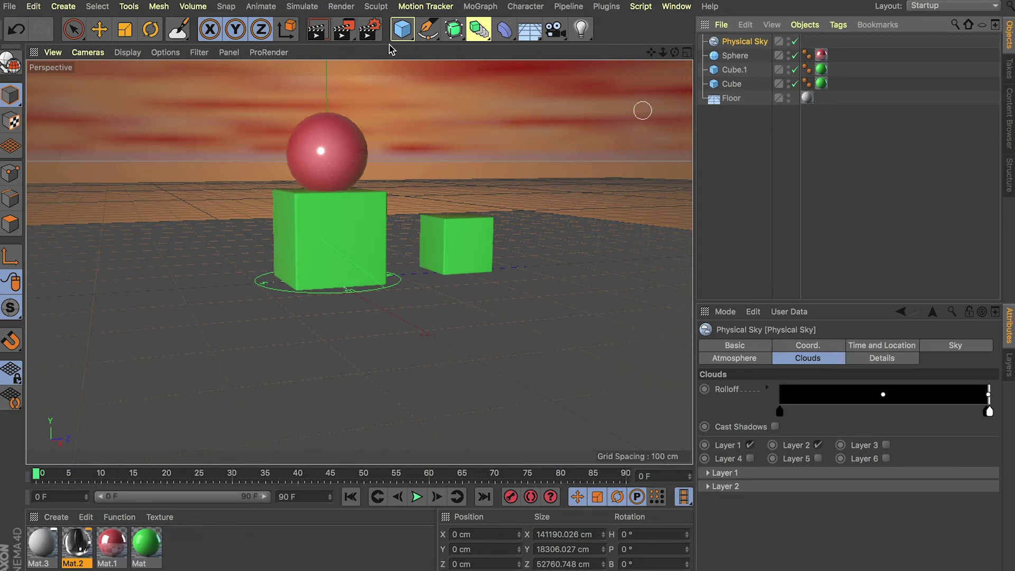
# Render to the Picture Viewer, zoom the result, and compare the 00:00:36 and new 00:01:47 renders
pyautogui.click(343, 29)
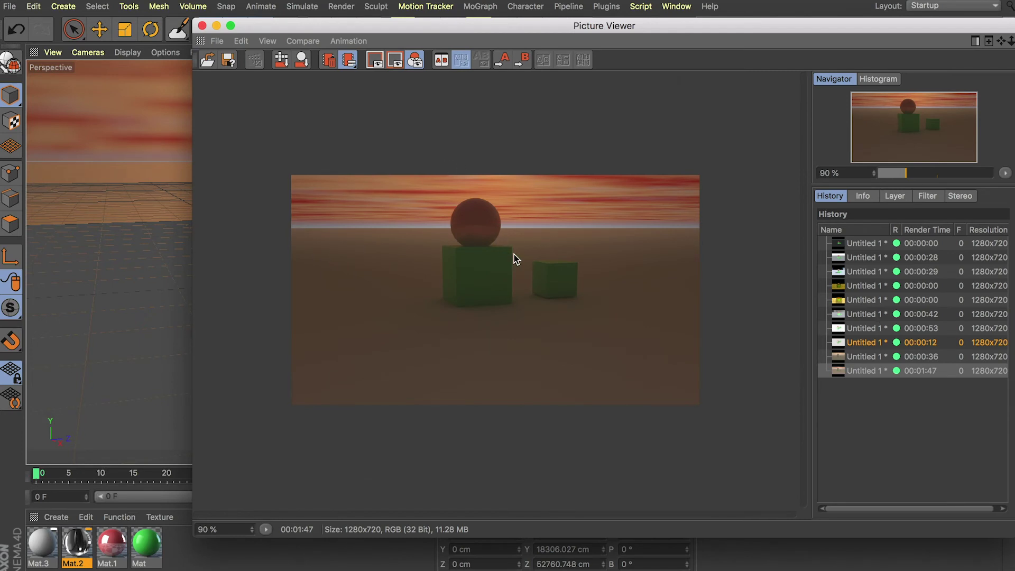
pyautogui.scroll(4, 510, 270)
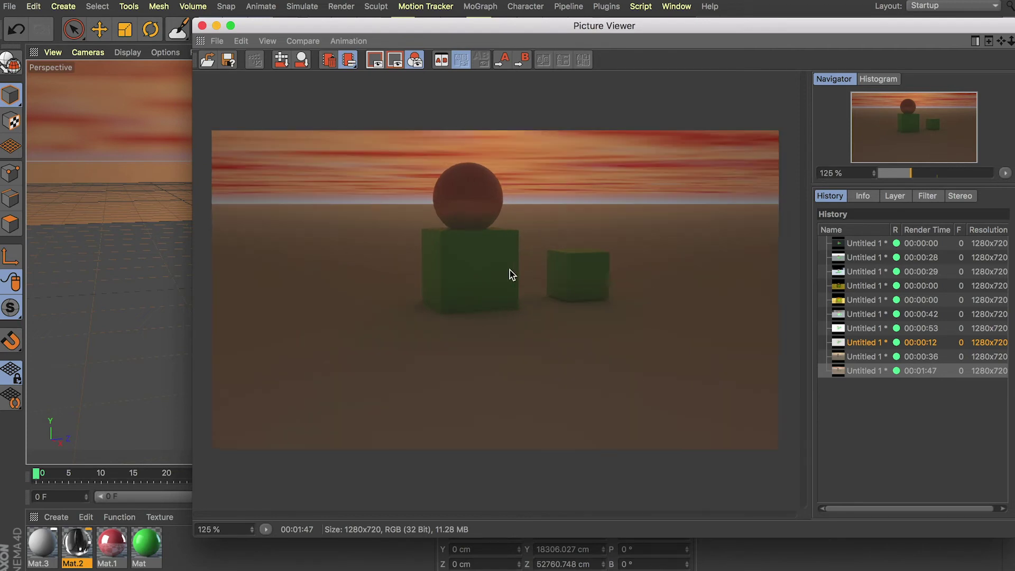
pyautogui.scroll(-2, 510, 270)
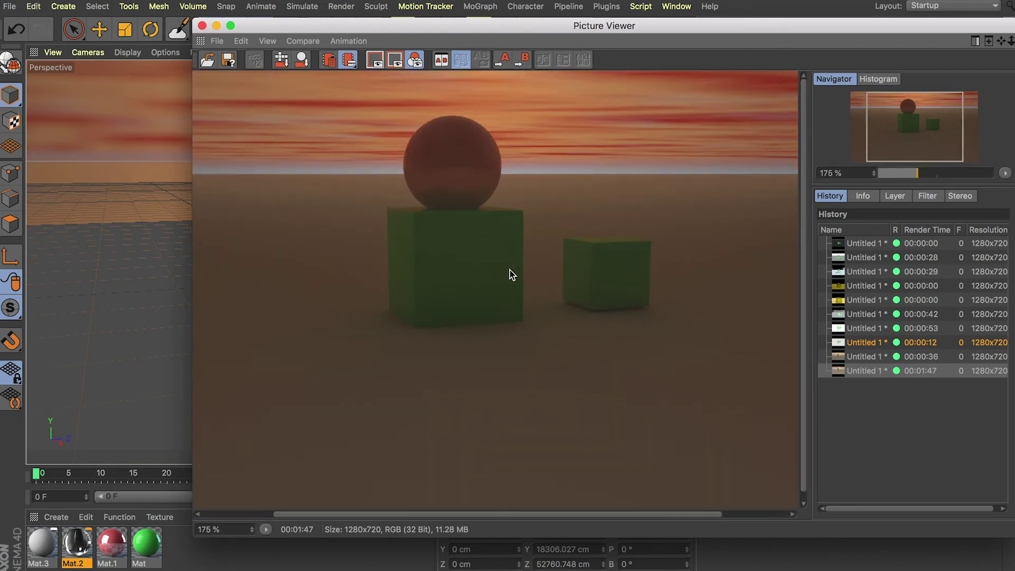
pyautogui.scroll(-2, 510, 269)
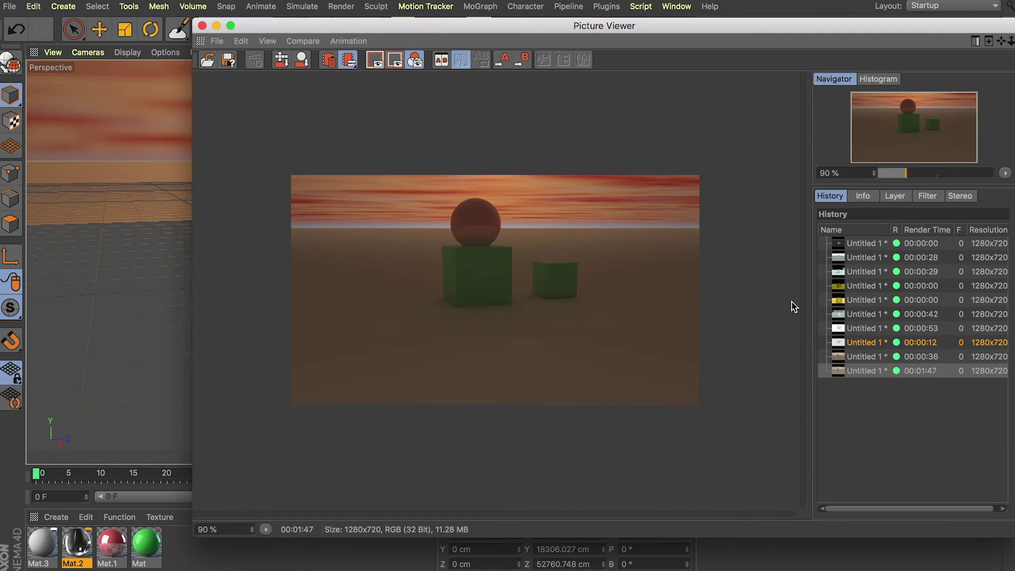
pyautogui.click(849, 359)
pyautogui.click(860, 371)
# Browse the History renders back to the earliest 00:00:00 one and forward again to 00:00:36
pyautogui.click(872, 359)
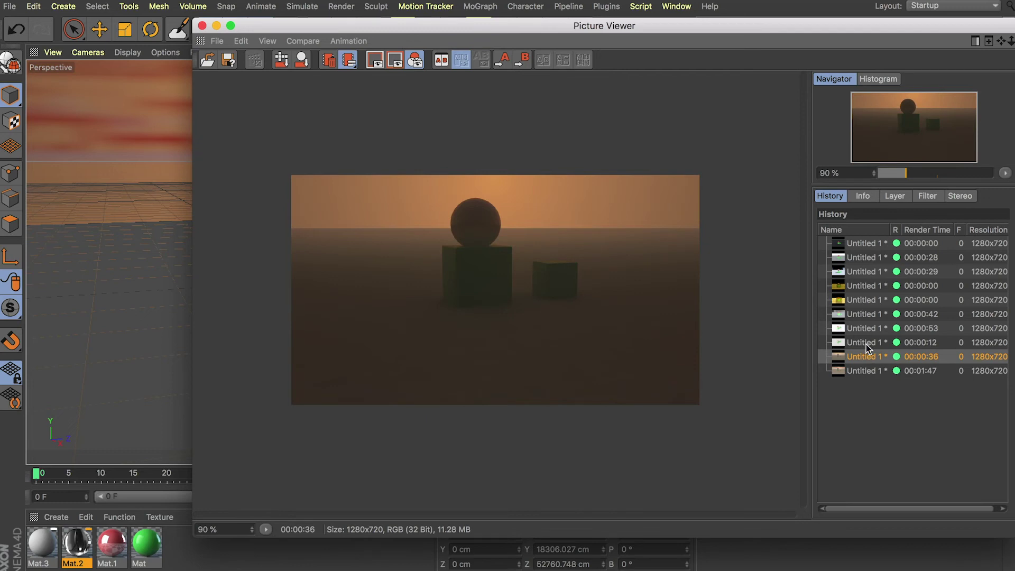
pyautogui.click(866, 344)
pyautogui.click(865, 327)
pyautogui.click(862, 314)
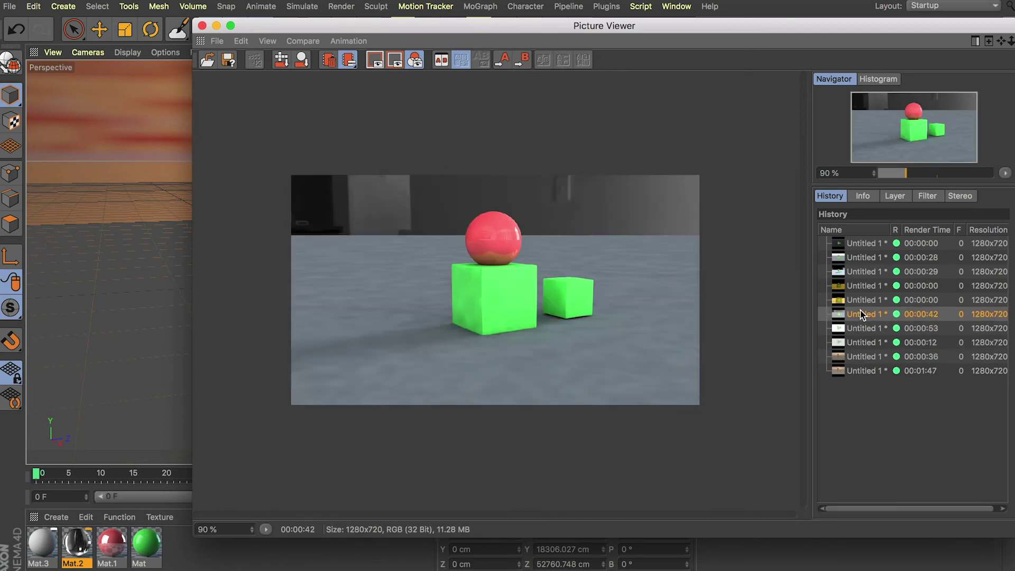
pyautogui.click(861, 301)
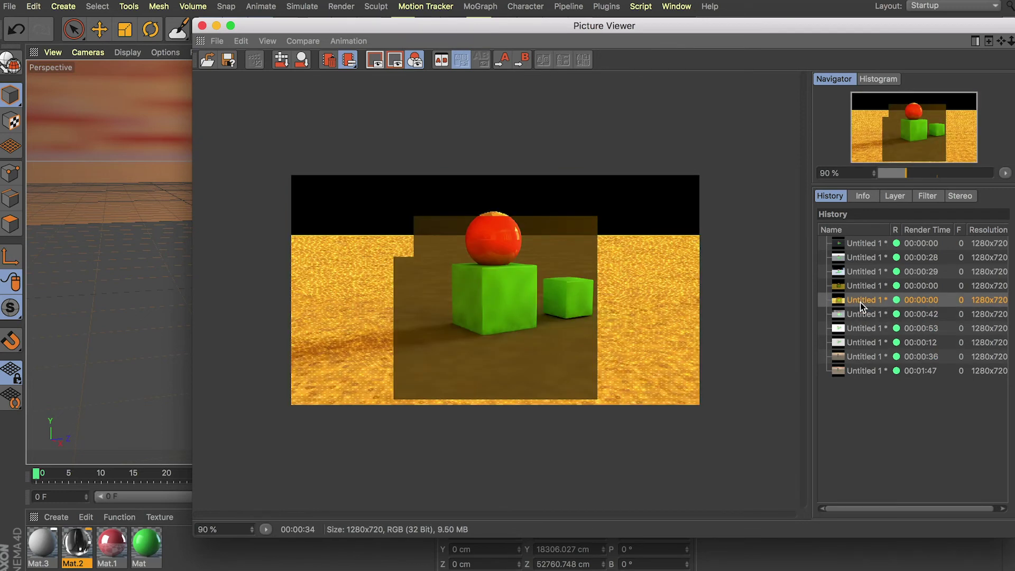
pyautogui.click(864, 288)
pyautogui.click(865, 316)
pyautogui.click(866, 328)
pyautogui.click(865, 343)
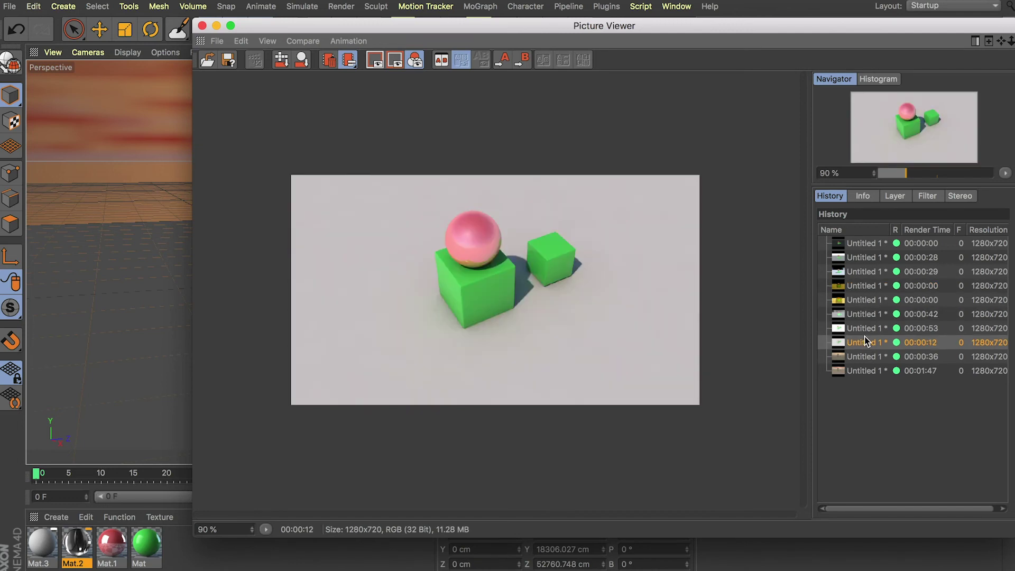
pyautogui.click(865, 355)
# Compare the red-sky 00:01:47 render with the 00:00:36, 00:00:12 and 00:00:53 renders, then close the Picture Viewer
pyautogui.click(861, 367)
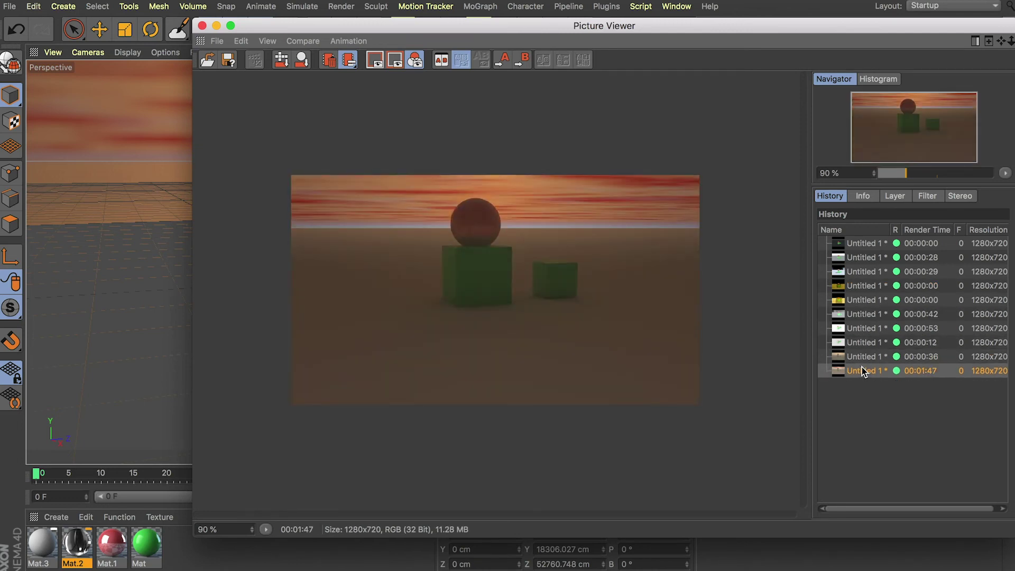
pyautogui.click(864, 359)
pyautogui.click(866, 342)
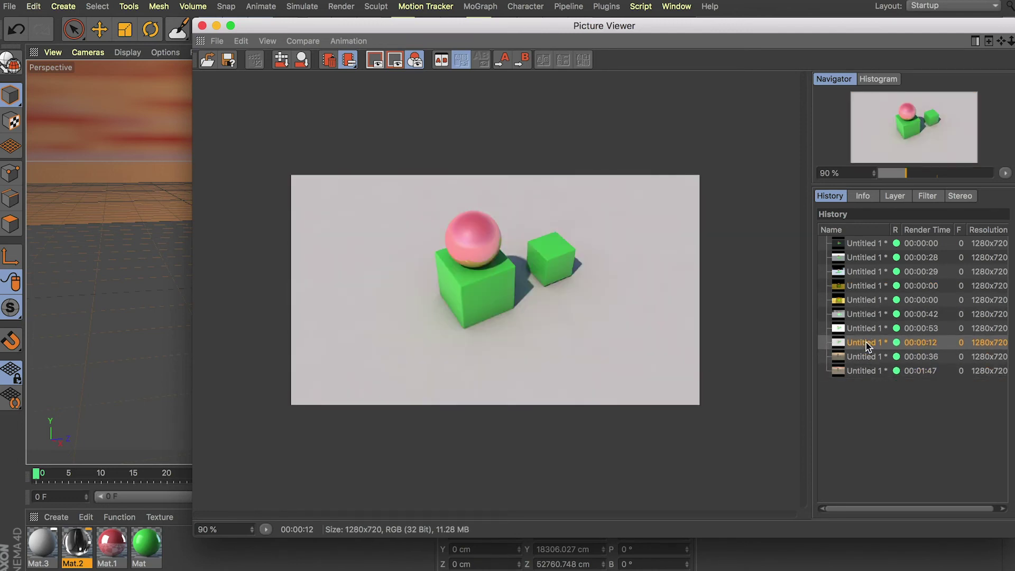
pyautogui.click(865, 328)
pyautogui.click(865, 342)
pyautogui.click(866, 356)
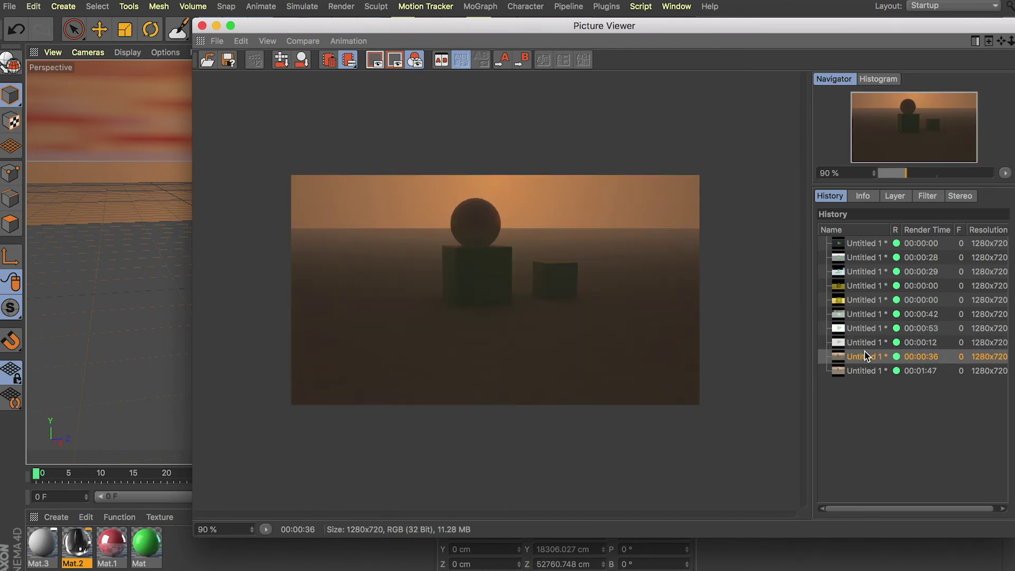
pyautogui.click(867, 370)
pyautogui.click(202, 26)
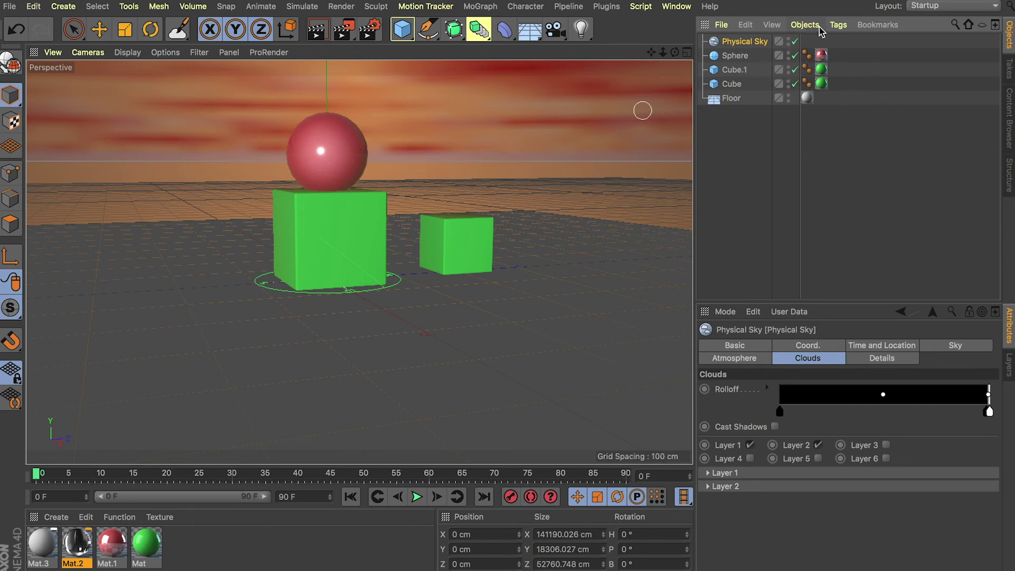
# Add a Compositing tag to the Physical Sky and turn off Seen by Camera
pyautogui.click(847, 29)
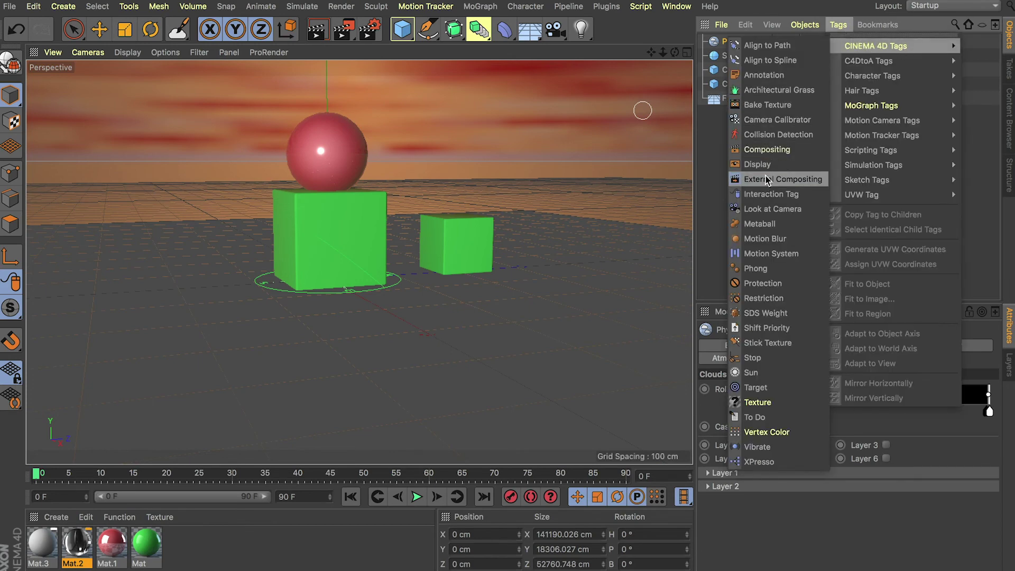
pyautogui.click(766, 149)
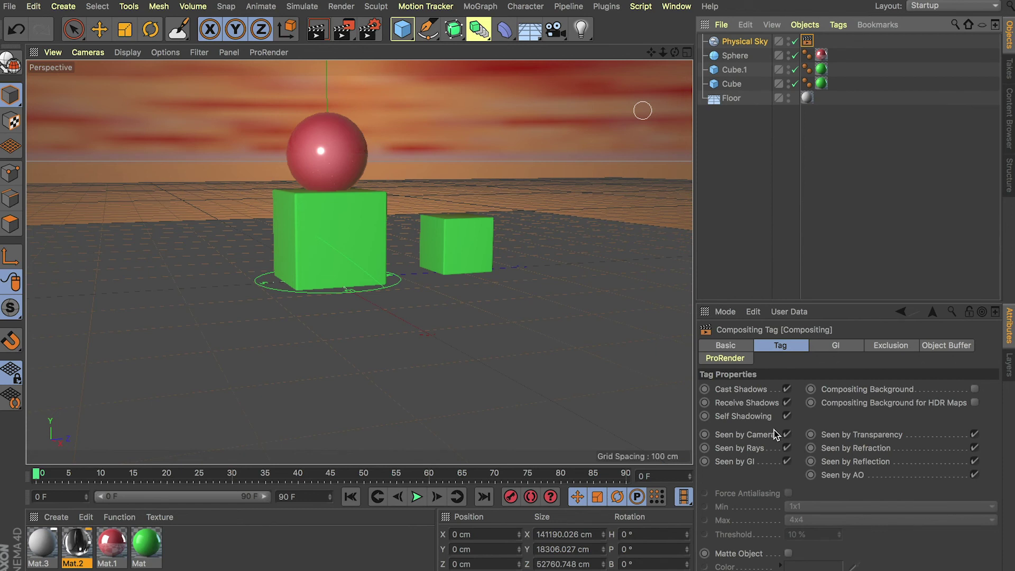
pyautogui.click(787, 435)
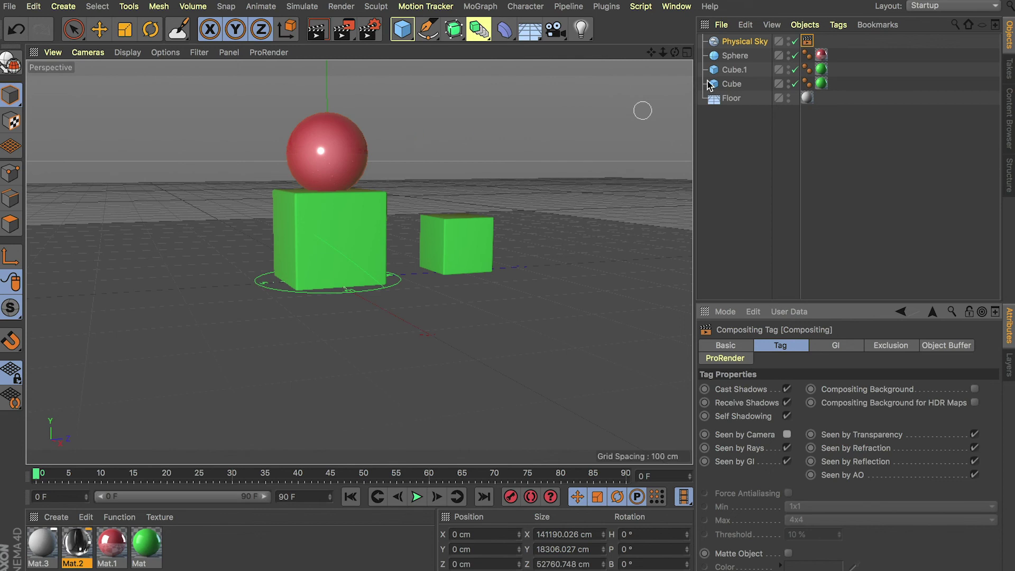
# Add a Sky object, apply Mat.2 to it, and copy the Physical Sky's Compositing tag onto it
pyautogui.moveTo(539, 38); pyautogui.dragTo(578, 75)
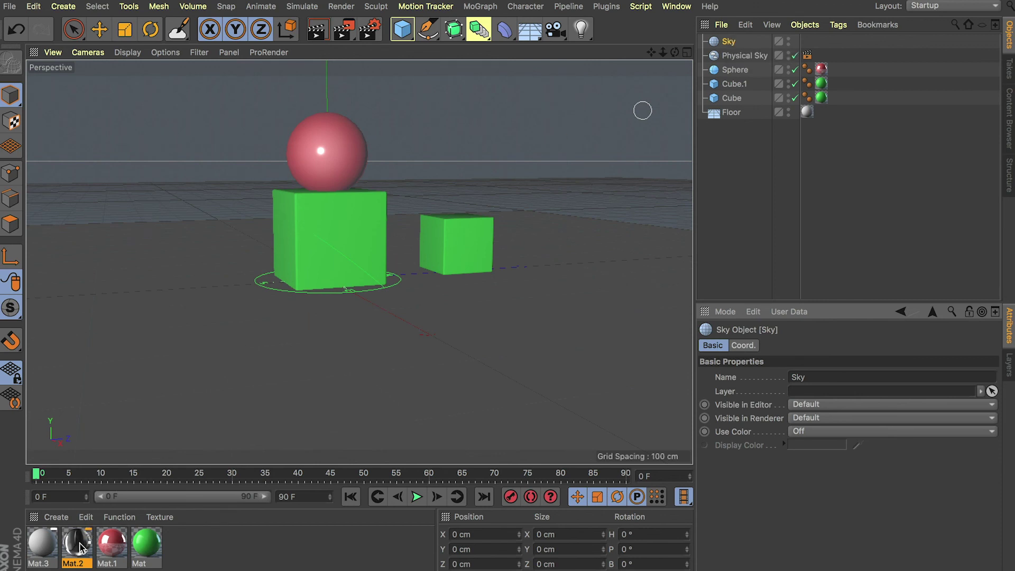
pyautogui.moveTo(81, 545); pyautogui.dragTo(730, 41)
pyautogui.click(807, 55)
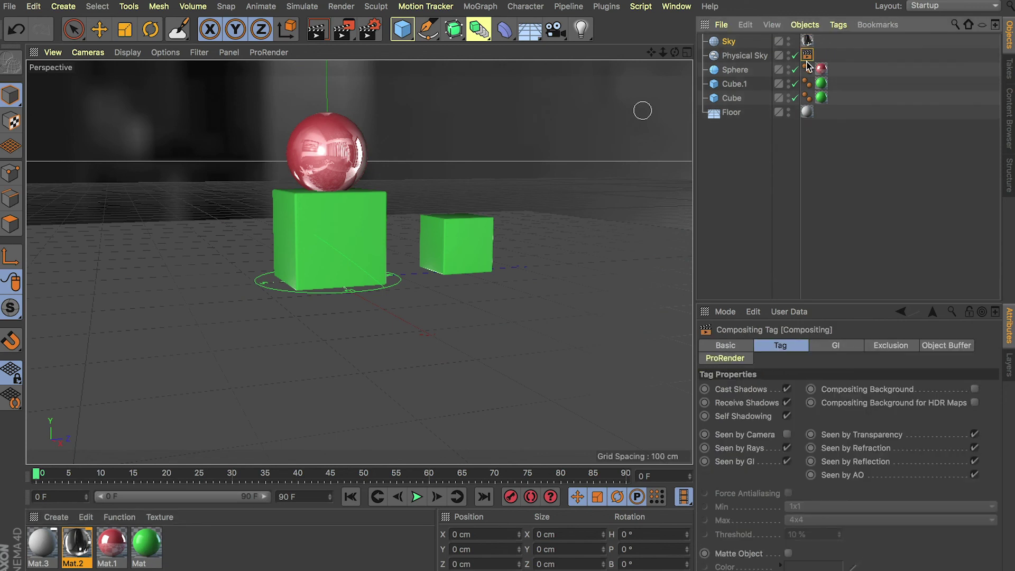
pyautogui.keyDown('ctrl'); pyautogui.moveTo(806, 56); pyautogui.dragTo(824, 51); pyautogui.keyUp('ctrl')
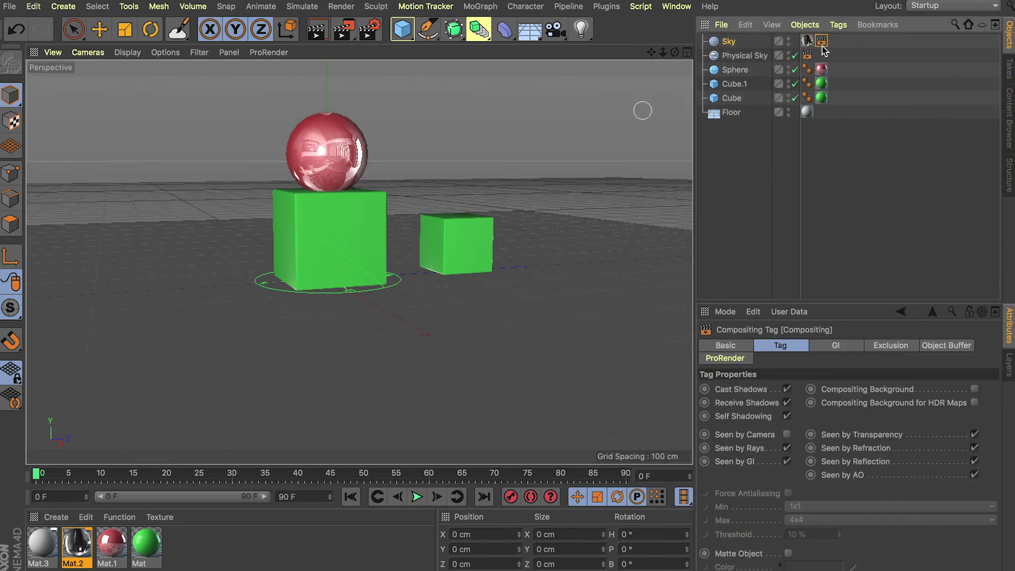
pyautogui.click(810, 55)
pyautogui.click(798, 42)
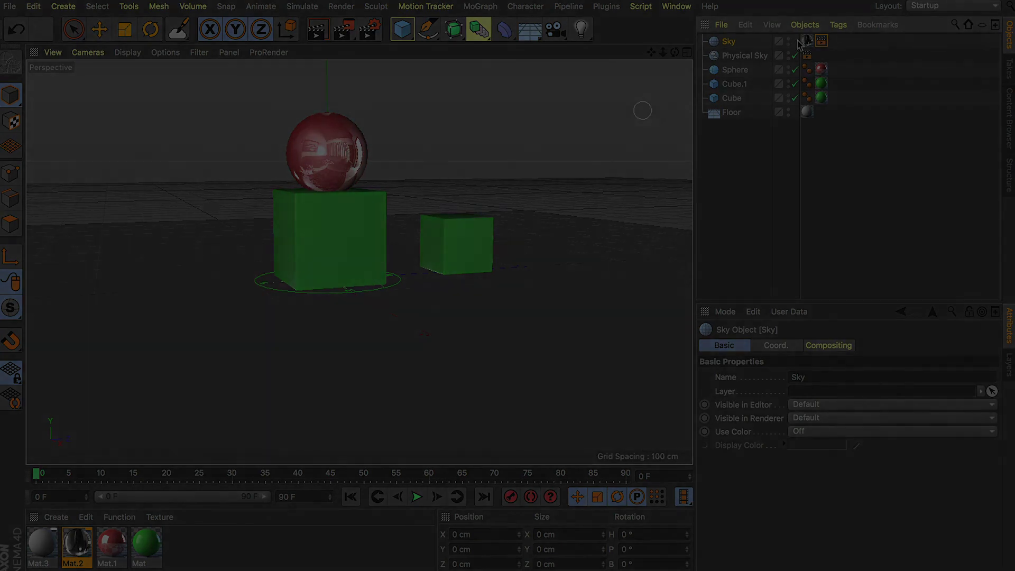